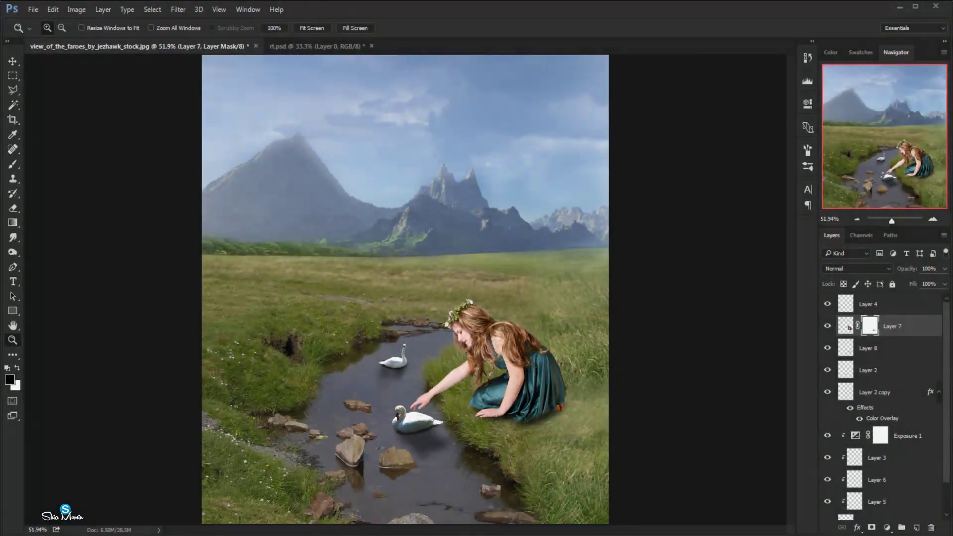
# - Close the rt.psd cutout file without saving changes
pyautogui.click(13, 61)
pyautogui.click(290, 47)
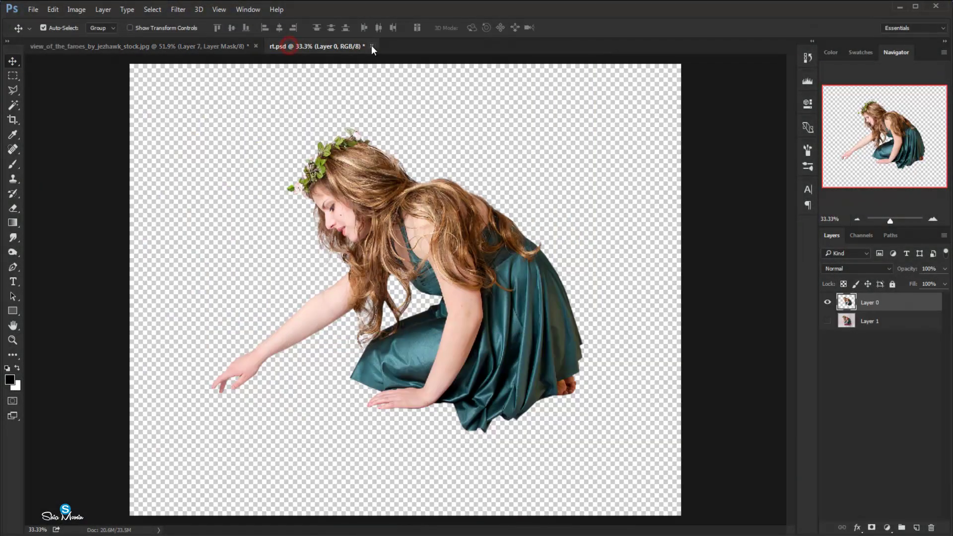
pyautogui.click(371, 46)
pyautogui.click(396, 182)
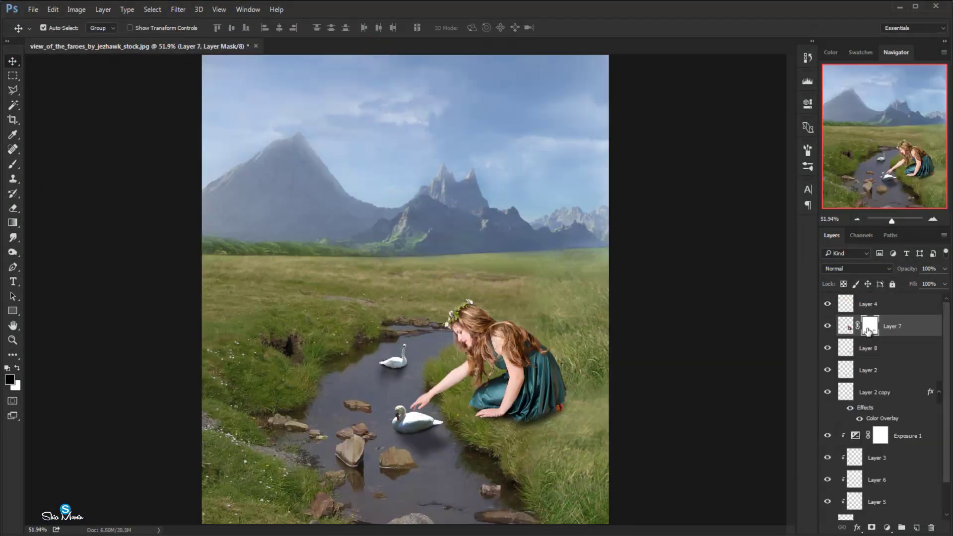
# - Apply Layer 7's mask and add a darkening Curves layer clipped to it, mask inverted to black
pyautogui.rightClick(868, 330)
pyautogui.click(835, 369)
pyautogui.click(887, 528)
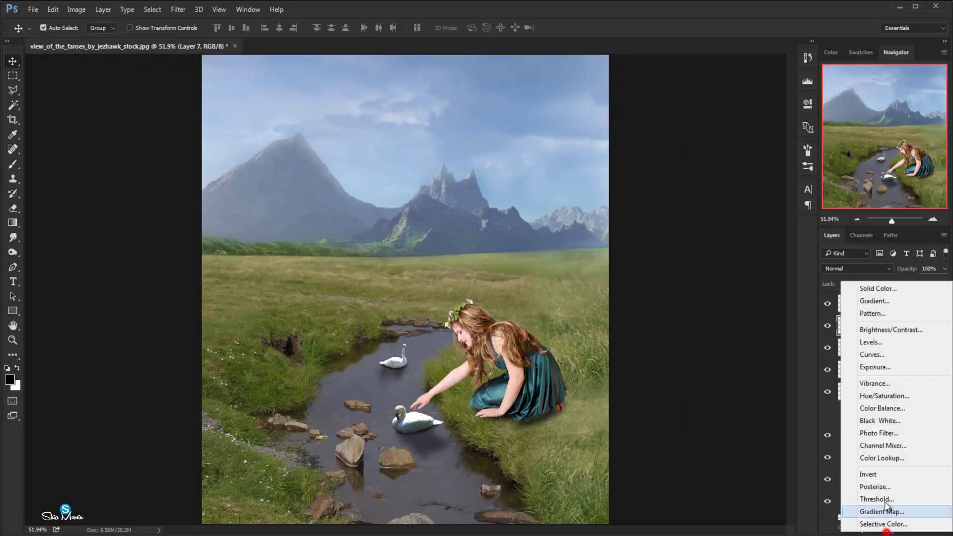
pyautogui.click(874, 359)
pyautogui.click(710, 291)
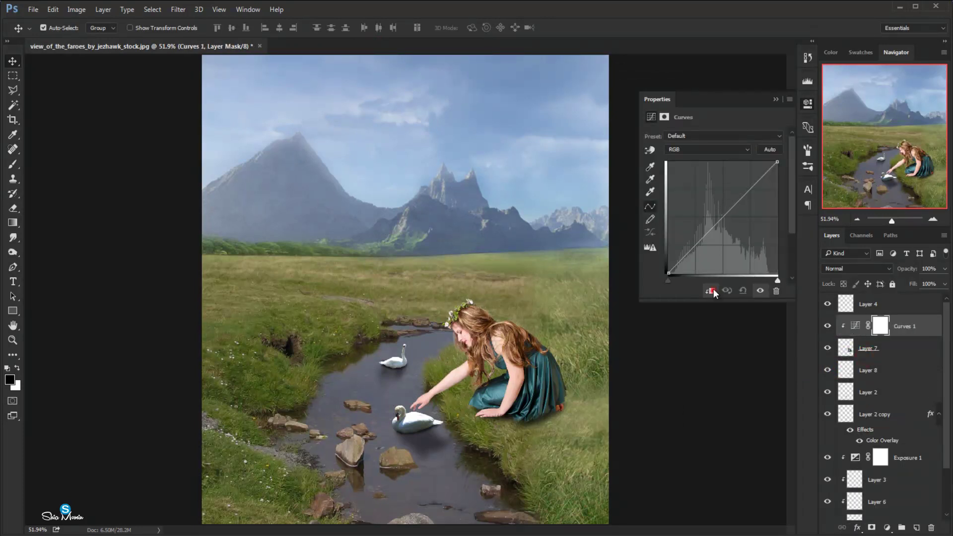
pyautogui.moveTo(733, 206); pyautogui.dragTo(737, 216)
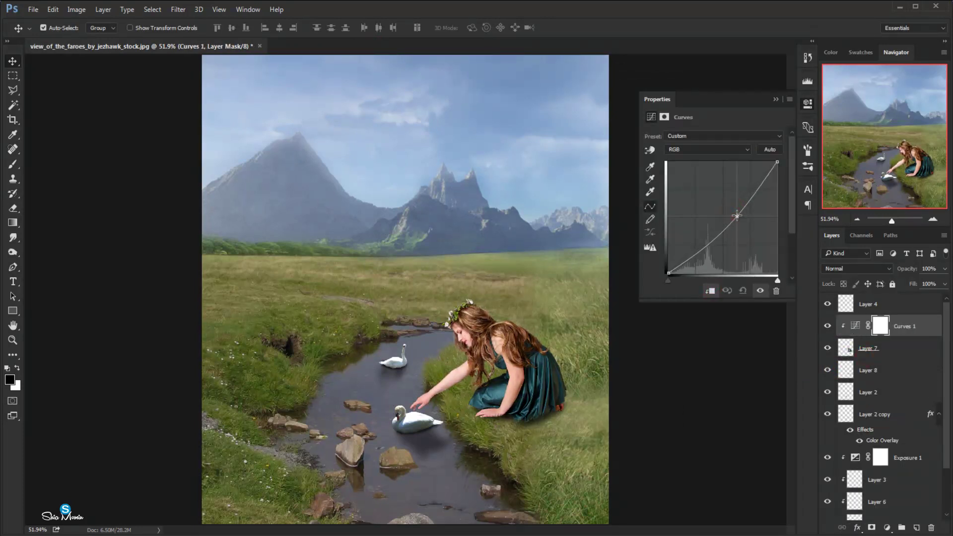
pyautogui.click(775, 100)
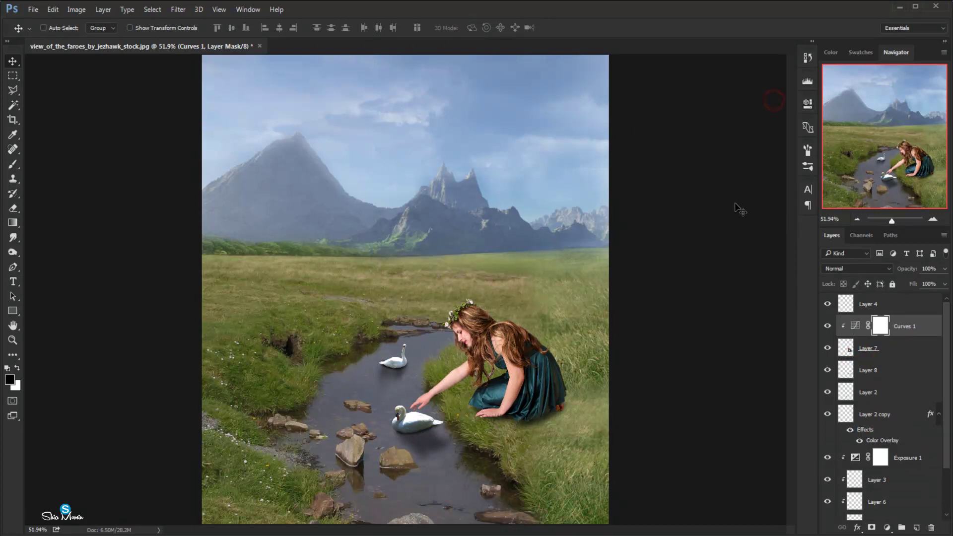
pyautogui.hotkey('ctrl', 'i')
# - Zoom in on the girl and set up a soft round white brush at 37% opacity
pyautogui.click(13, 341)
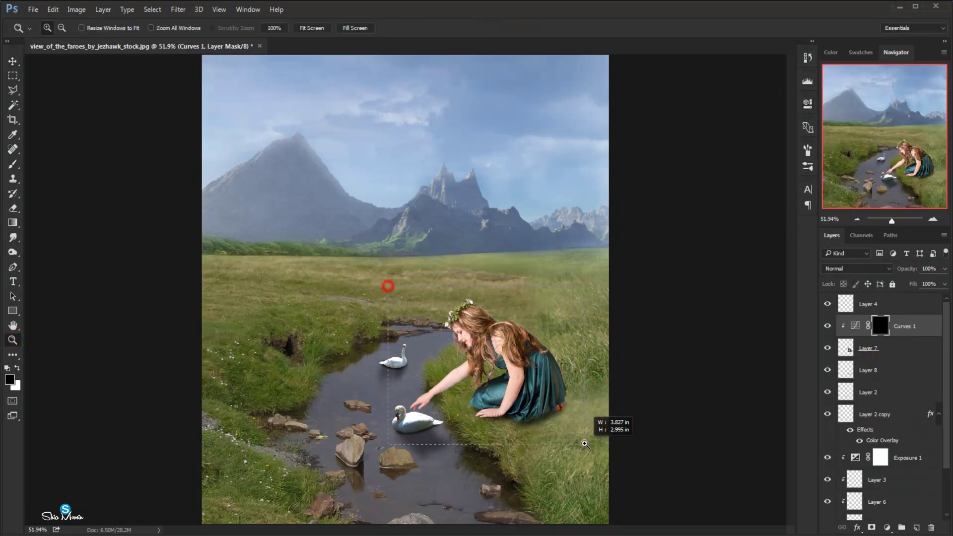
pyautogui.moveTo(422, 293); pyautogui.dragTo(609, 427)
pyautogui.click(13, 165)
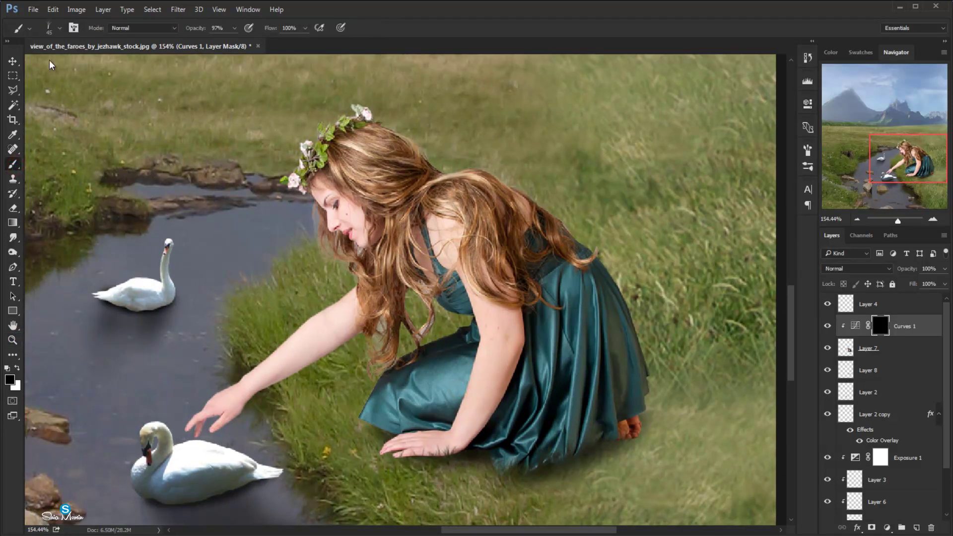
pyautogui.rightClick(88, 92)
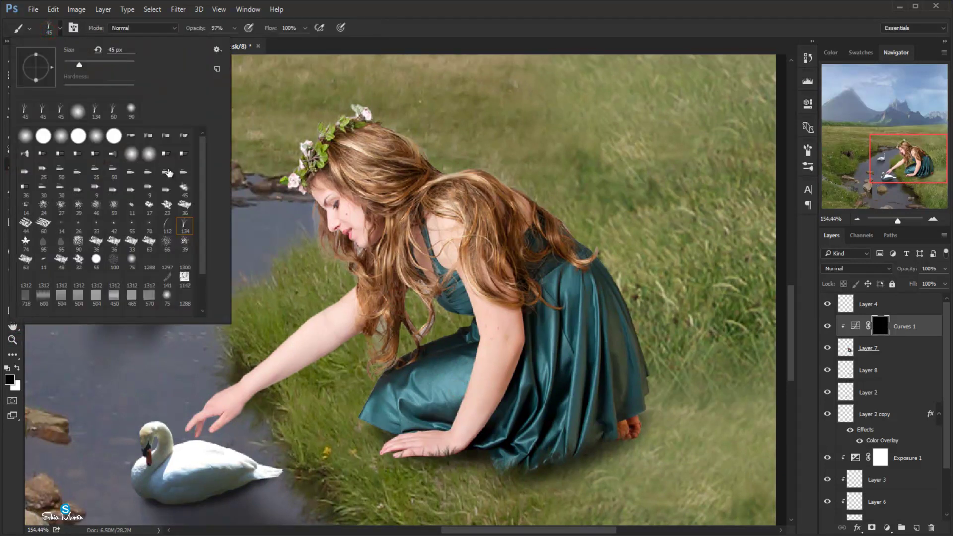
pyautogui.click(100, 135)
pyautogui.click(416, 30)
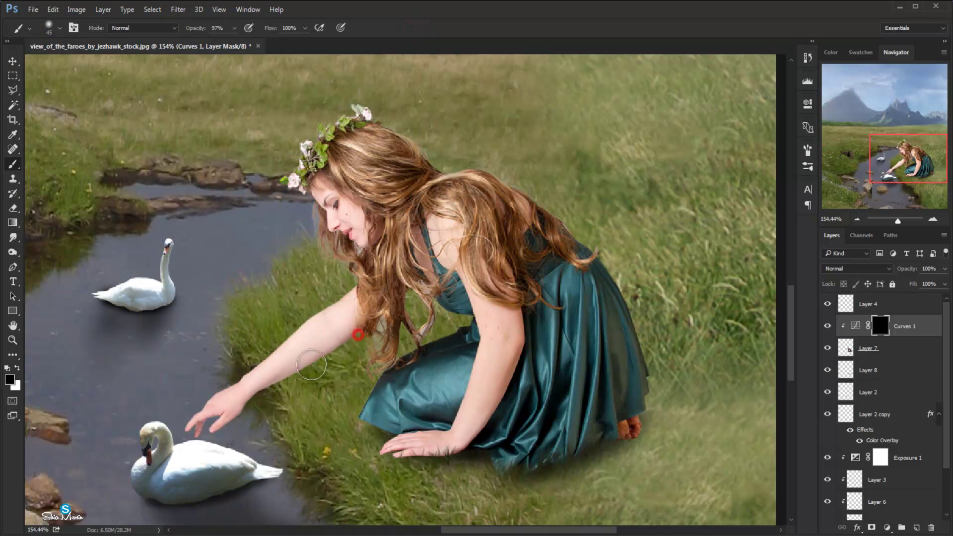
pyautogui.click(18, 369)
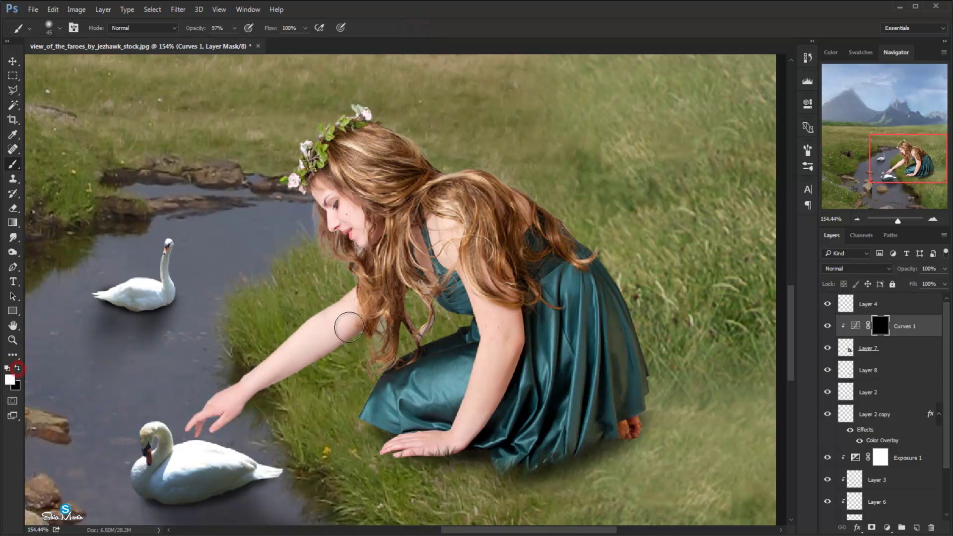
pyautogui.click(234, 29)
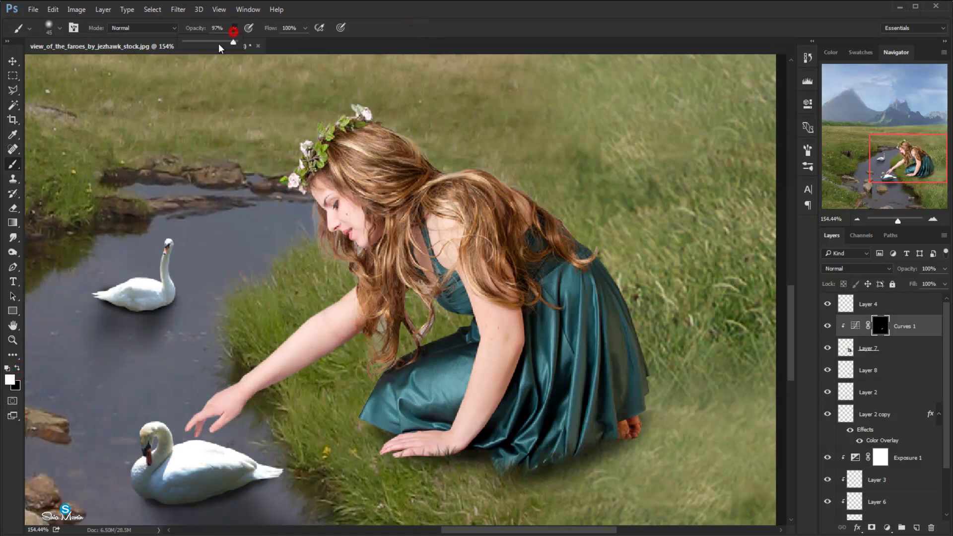
pyautogui.click(509, 315)
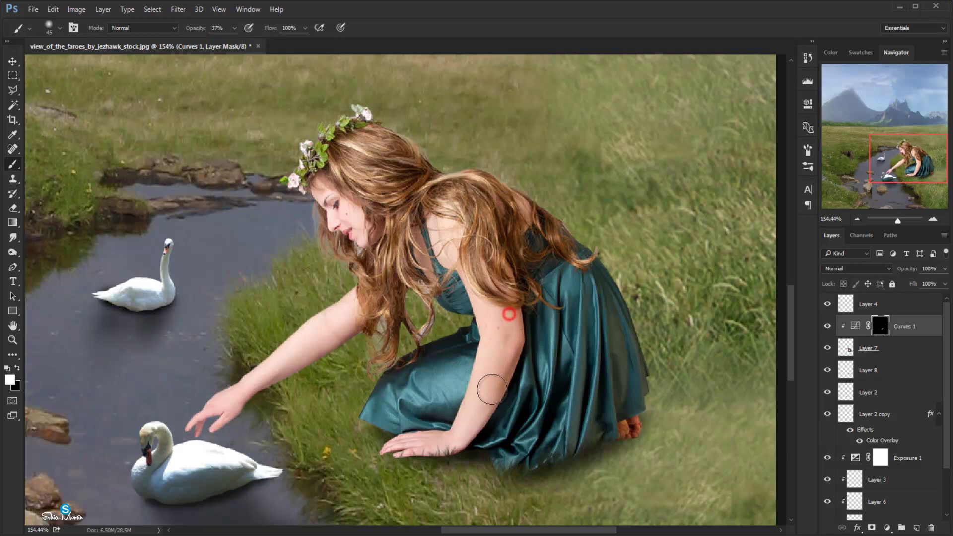
# - Paint shading on the Curves 1 mask over the girl's arm and dress
pyautogui.moveTo(480, 416); pyautogui.dragTo(464, 448)
pyautogui.moveTo(488, 310); pyautogui.dragTo(517, 318)
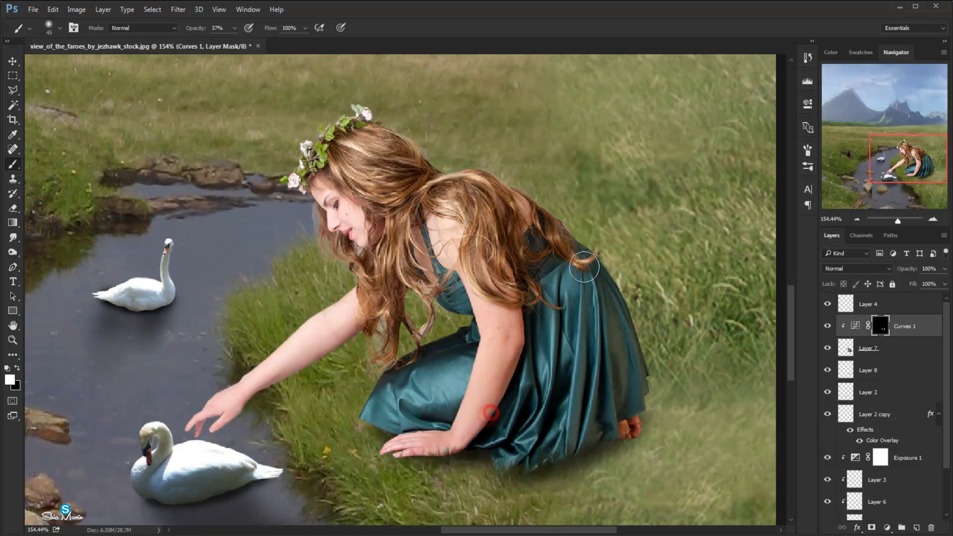
pyautogui.moveTo(577, 292); pyautogui.dragTo(568, 382)
pyautogui.moveTo(566, 308); pyautogui.dragTo(589, 406)
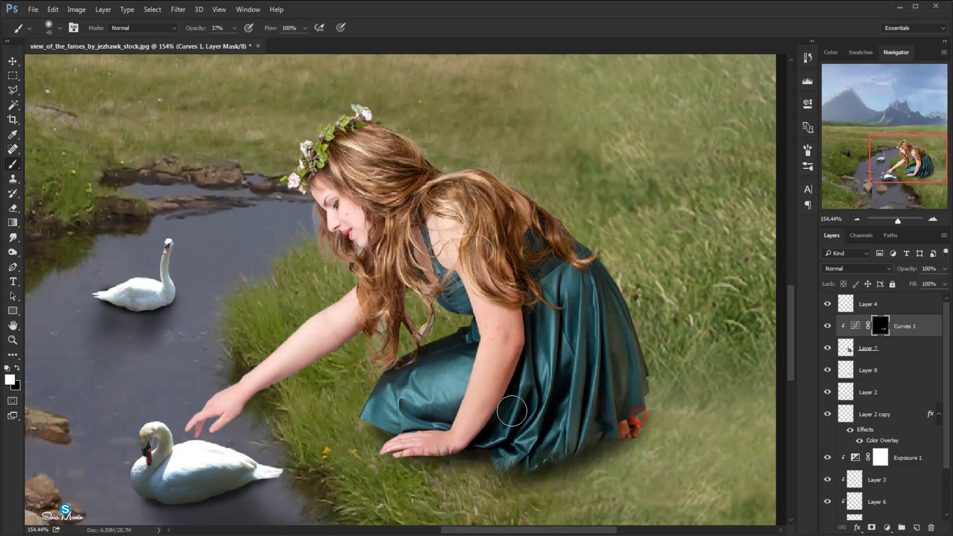
pyautogui.moveTo(469, 406); pyautogui.dragTo(451, 392)
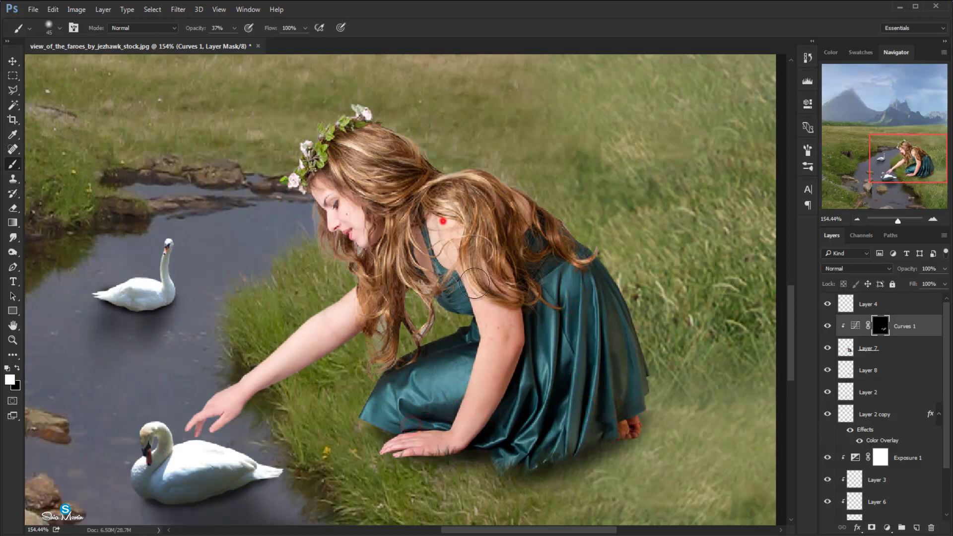
# - Paint shading over her neck, hair, cheek and arm, then fit the image on screen
pyautogui.moveTo(419, 240); pyautogui.dragTo(430, 215)
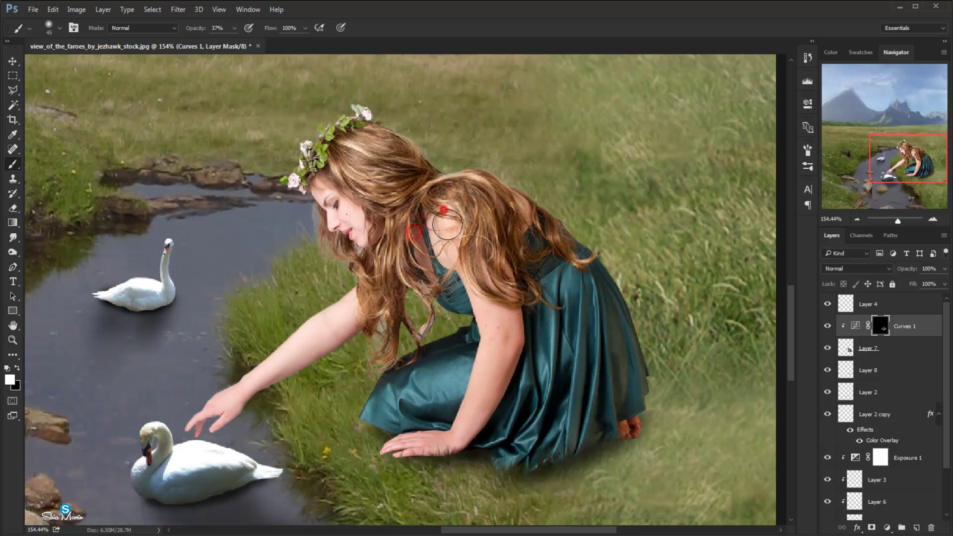
pyautogui.moveTo(460, 179); pyautogui.dragTo(485, 233)
pyautogui.moveTo(337, 187)
pyautogui.mouseDown()
pyautogui.moveTo(351, 209)
pyautogui.moveTo(368, 149)
pyautogui.moveTo(407, 203)
pyautogui.mouseUp()
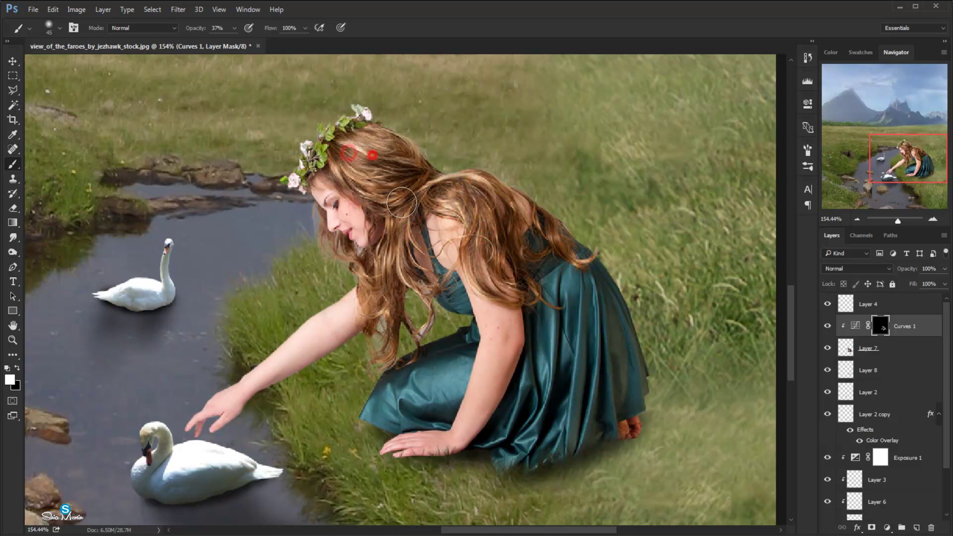
pyautogui.moveTo(365, 314); pyautogui.dragTo(367, 325)
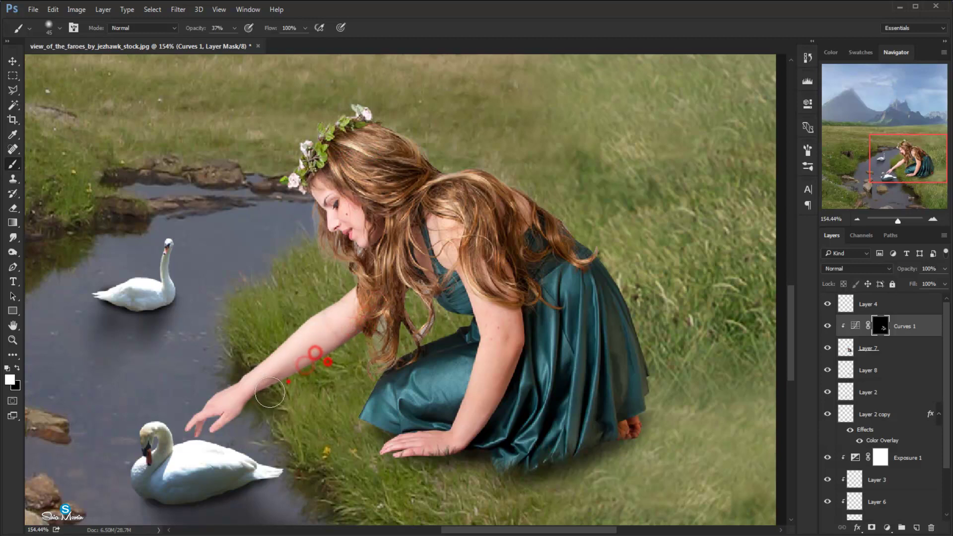
pyautogui.moveTo(315, 351)
pyautogui.mouseDown()
pyautogui.moveTo(219, 397)
pyautogui.moveTo(292, 384)
pyautogui.mouseUp()
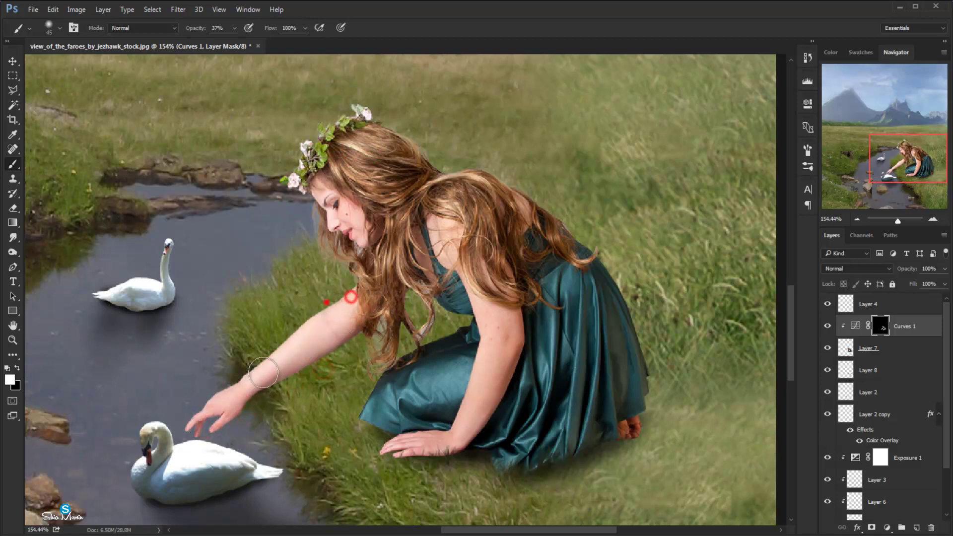
pyautogui.moveTo(357, 298); pyautogui.dragTo(339, 353)
pyautogui.press('x')
pyautogui.press('z')
pyautogui.hotkey('ctrl', '0')
# - Lower Layer 7's saturation to -7 with a Hue/Saturation adjustment
pyautogui.click(868, 354)
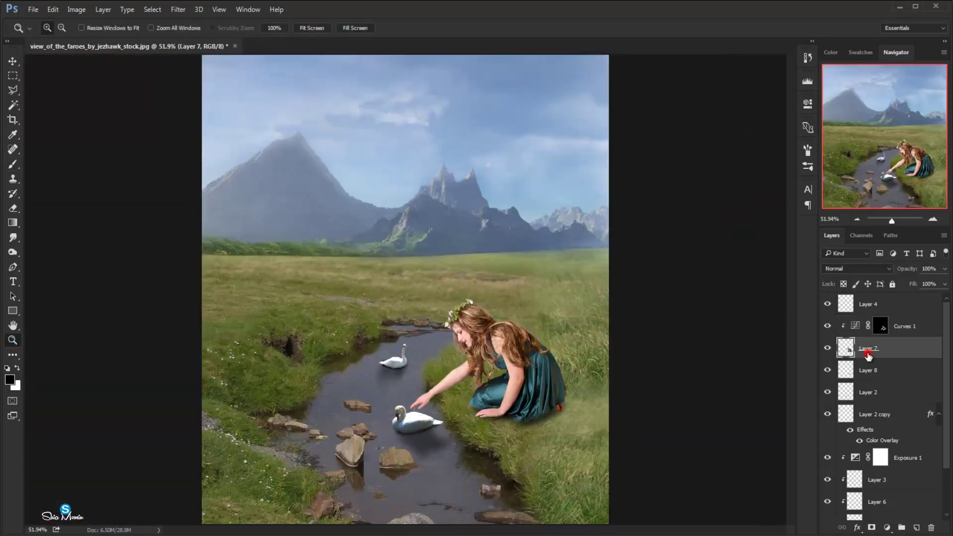
pyautogui.hotkey('ctrl', 'u')
pyautogui.moveTo(644, 370); pyautogui.dragTo(640, 395)
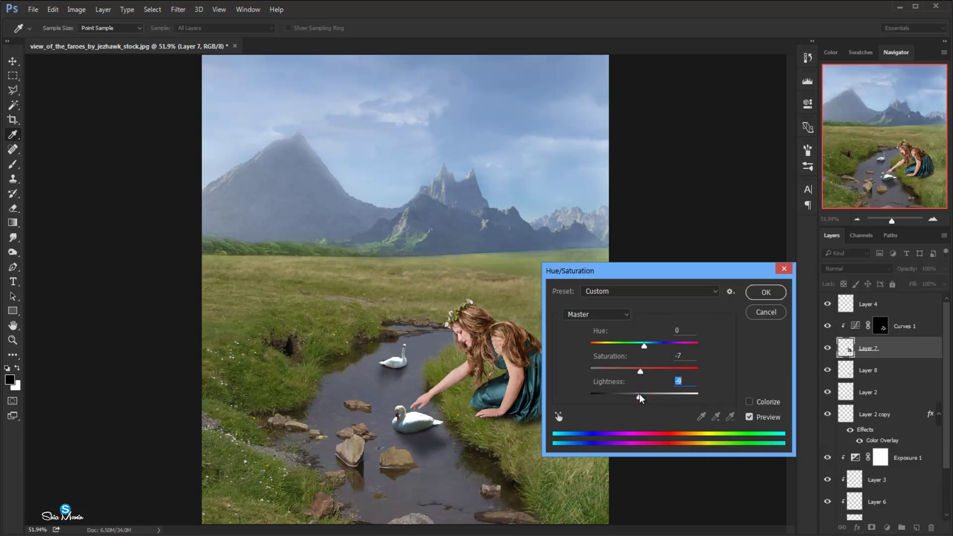
pyautogui.click(764, 293)
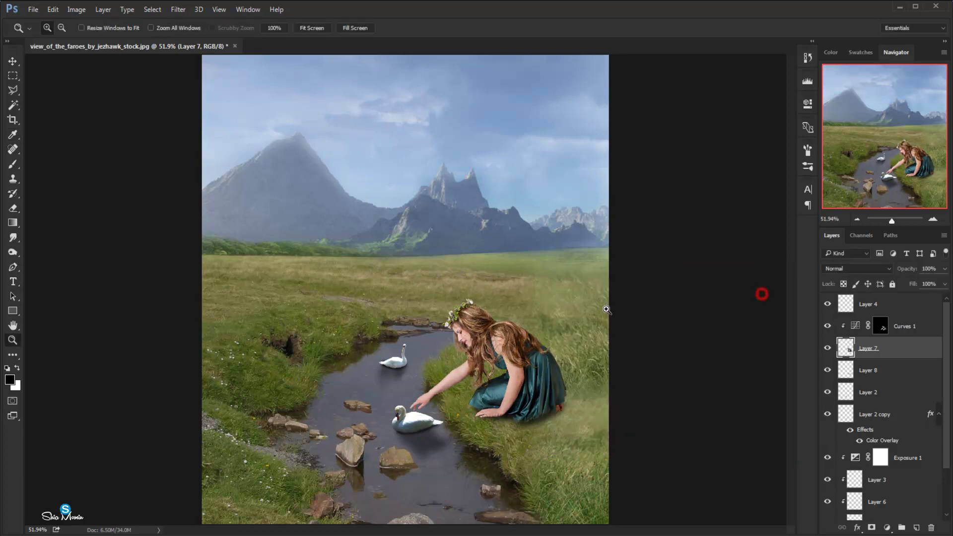
pyautogui.click(14, 61)
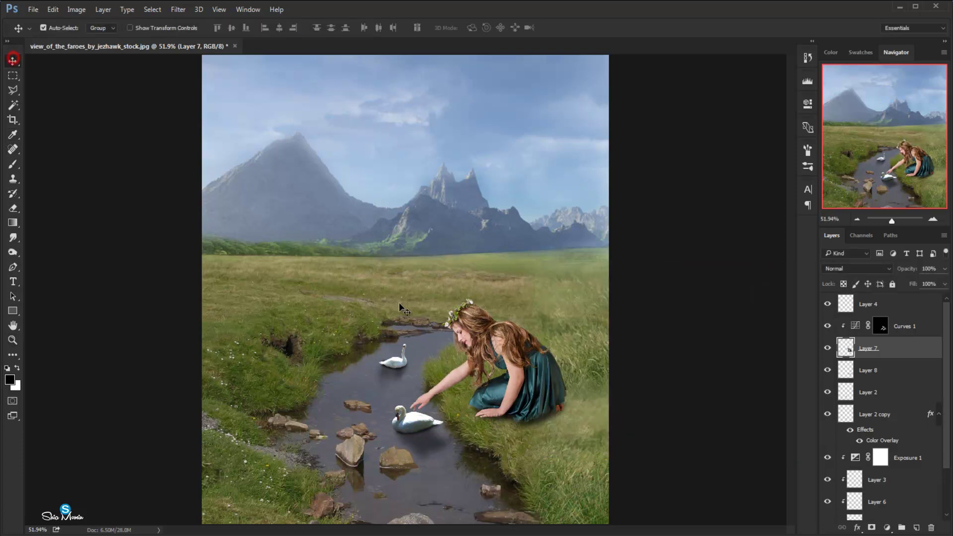
# - Enable a Color Dodge Inner Shadow on Layer 7, reducing its distance, opacity and size
pyautogui.doubleClick(895, 347)
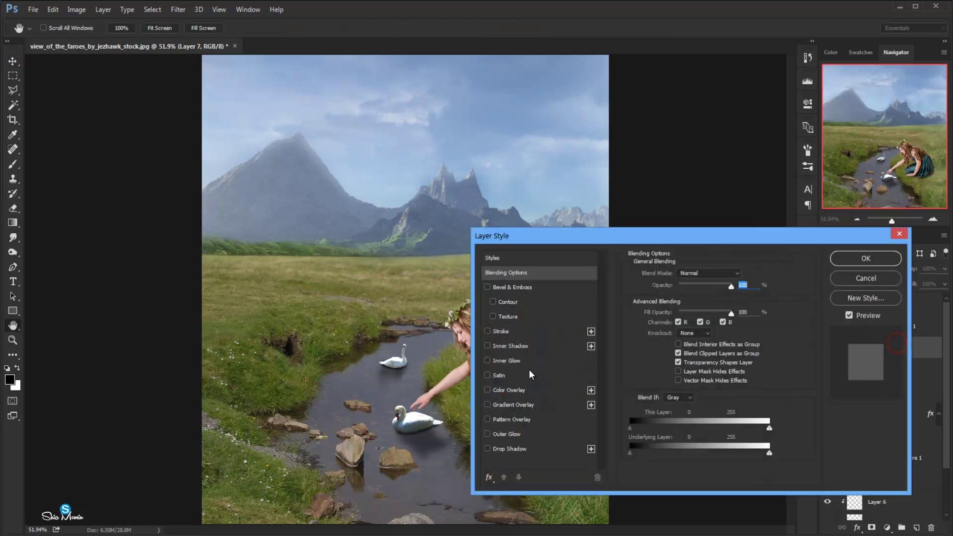
pyautogui.click(499, 347)
pyautogui.moveTo(580, 237); pyautogui.dragTo(671, 243)
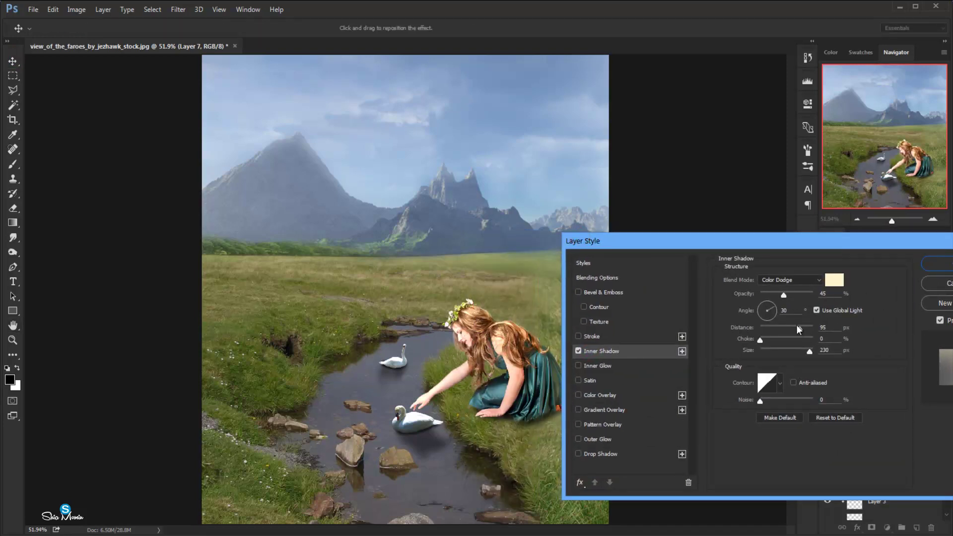
pyautogui.moveTo(799, 328); pyautogui.dragTo(769, 329)
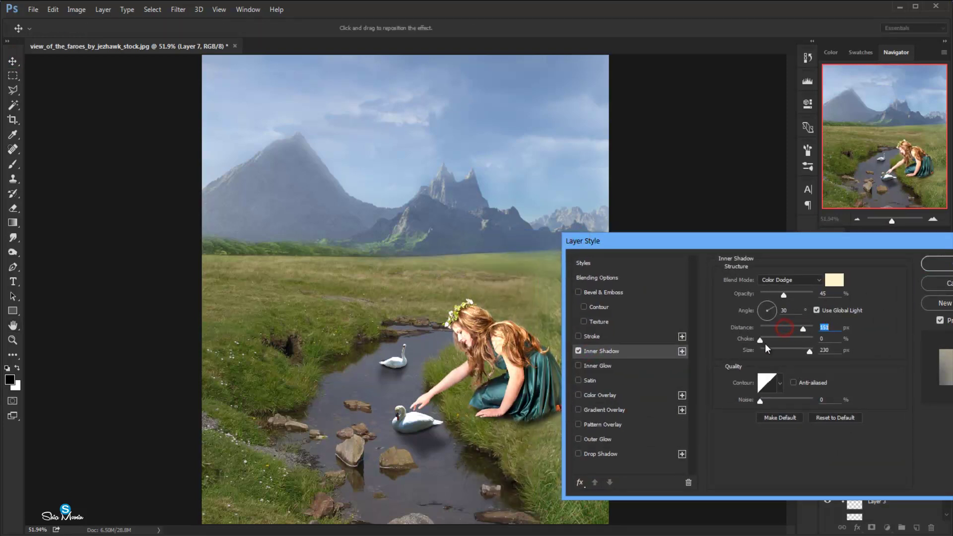
pyautogui.moveTo(785, 295)
pyautogui.mouseDown()
pyautogui.moveTo(799, 295)
pyautogui.moveTo(774, 295)
pyautogui.mouseUp()
pyautogui.moveTo(787, 350)
pyautogui.mouseDown()
pyautogui.moveTo(767, 350)
pyautogui.moveTo(771, 329)
pyautogui.moveTo(768, 340)
pyautogui.mouseUp()
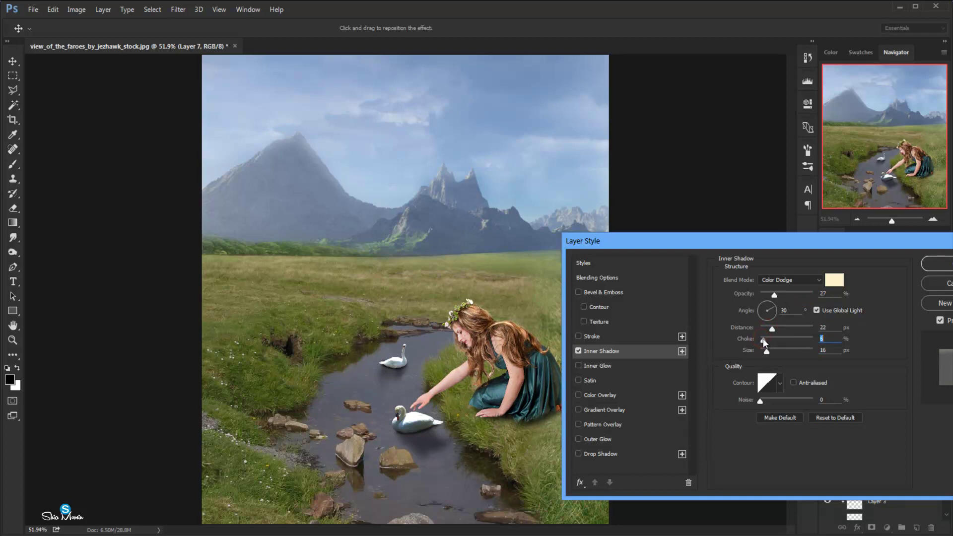
pyautogui.hotkey('ctrl', '+')
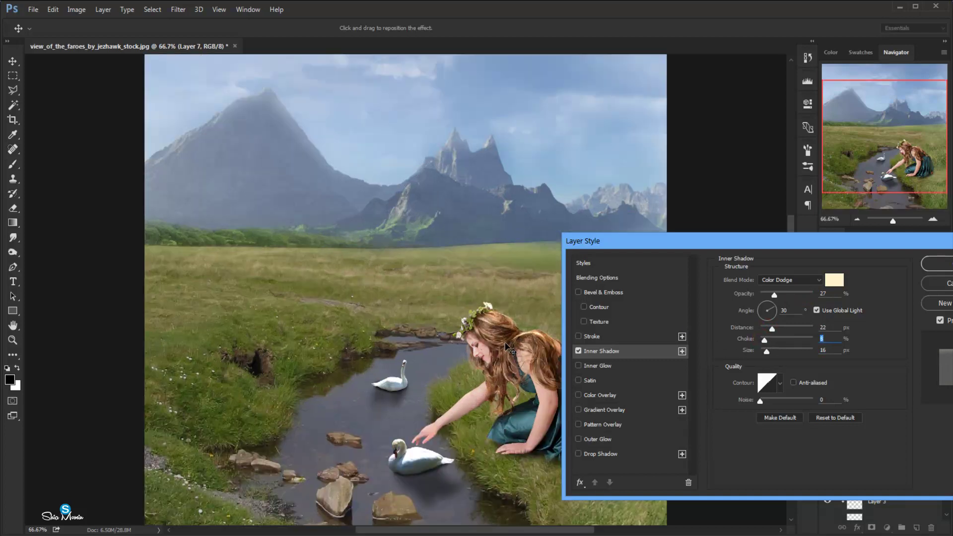
pyautogui.hotkey('ctrl', '+')
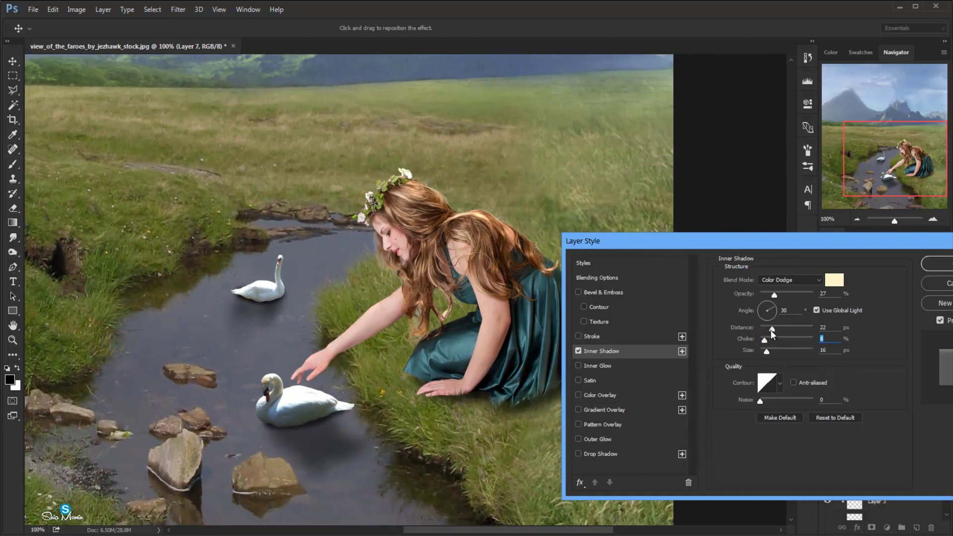
# - Fine-tune the inner shadow to Choke 8, a small size and 24% opacity, and apply it
pyautogui.moveTo(771, 329); pyautogui.dragTo(771, 309)
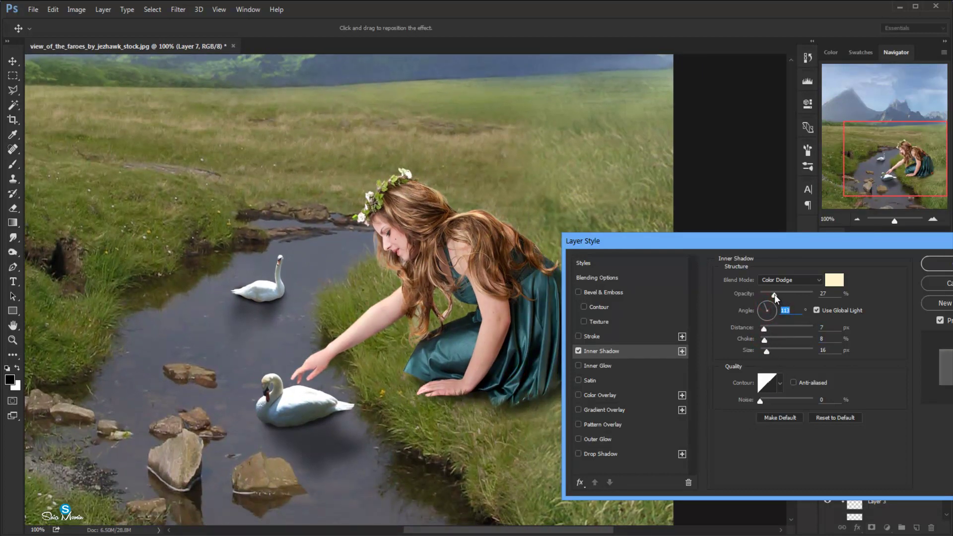
pyautogui.moveTo(774, 294); pyautogui.dragTo(786, 295)
pyautogui.moveTo(768, 350); pyautogui.dragTo(763, 328)
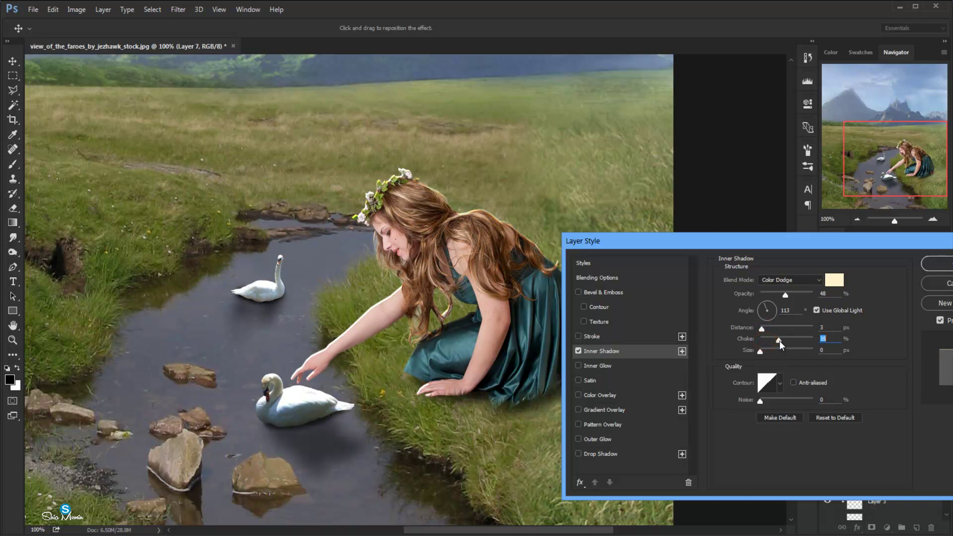
pyautogui.moveTo(779, 340); pyautogui.dragTo(765, 341)
pyautogui.moveTo(785, 295); pyautogui.dragTo(777, 297)
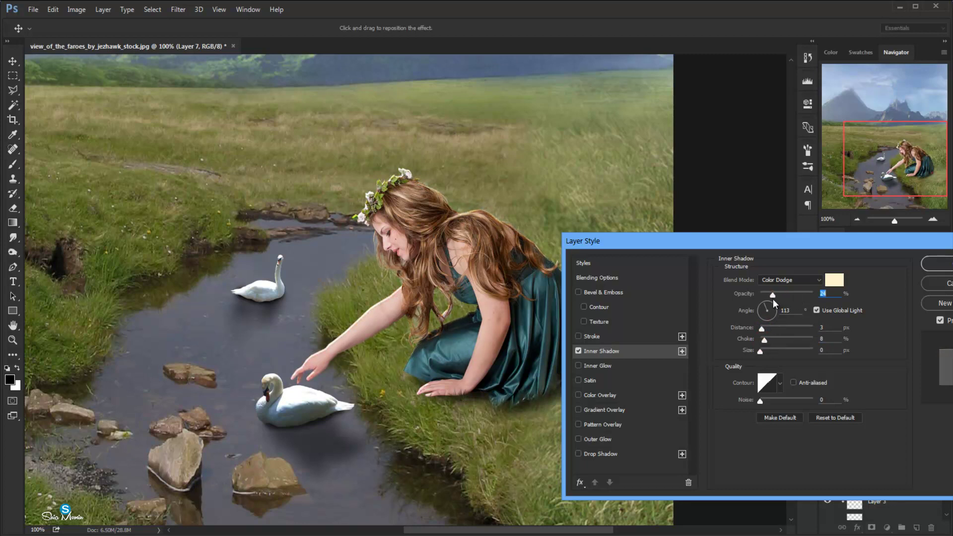
pyautogui.moveTo(765, 354); pyautogui.dragTo(764, 353)
pyautogui.click(931, 266)
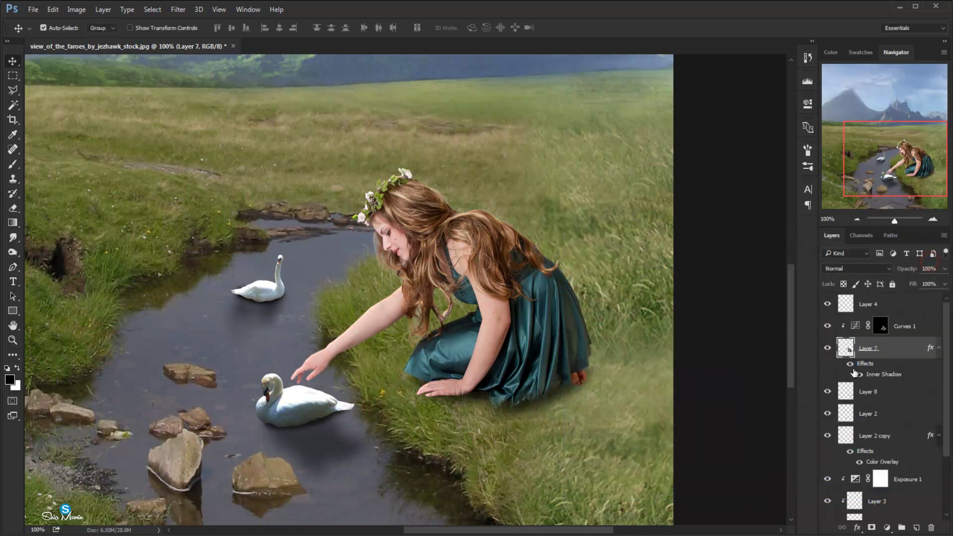
# - Convert Layer 7's inner shadow into its own clipped layer and select it
pyautogui.click(851, 365)
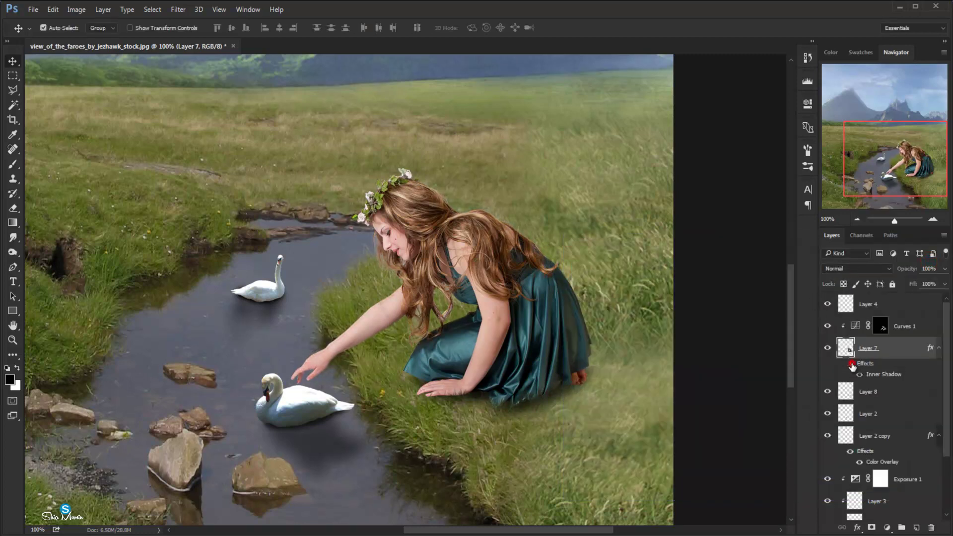
pyautogui.rightClick(930, 350)
pyautogui.click(874, 322)
pyautogui.click(359, 177)
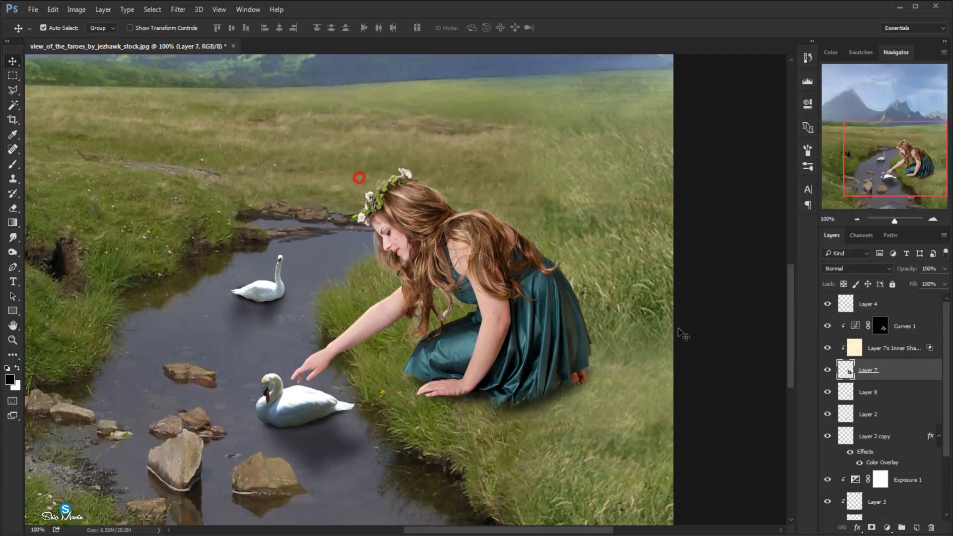
pyautogui.click(879, 351)
# - Erase parts of the glow over the girl's hair, hand, dress and foot with a soft 100 px eraser
pyautogui.click(13, 209)
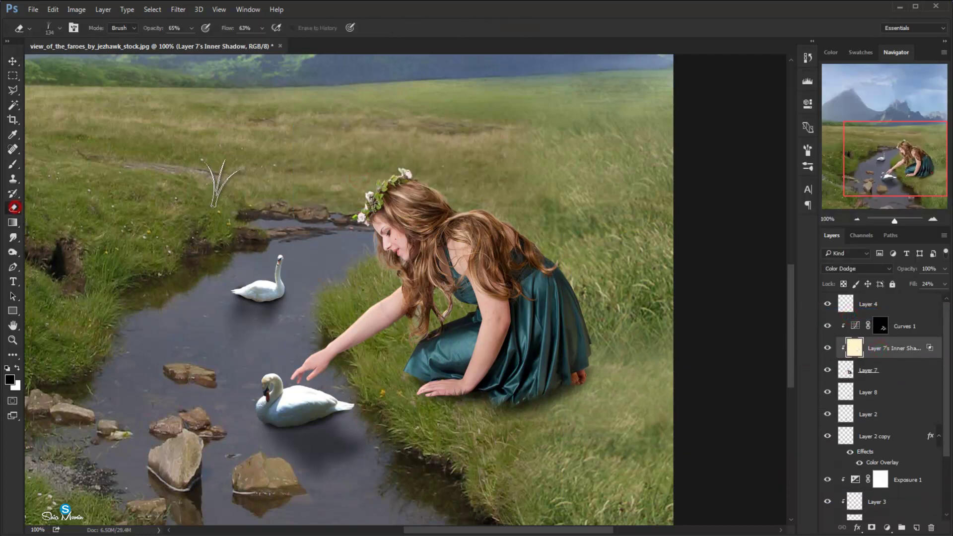
pyautogui.click(50, 27)
pyautogui.click(97, 136)
pyautogui.doubleClick(98, 136)
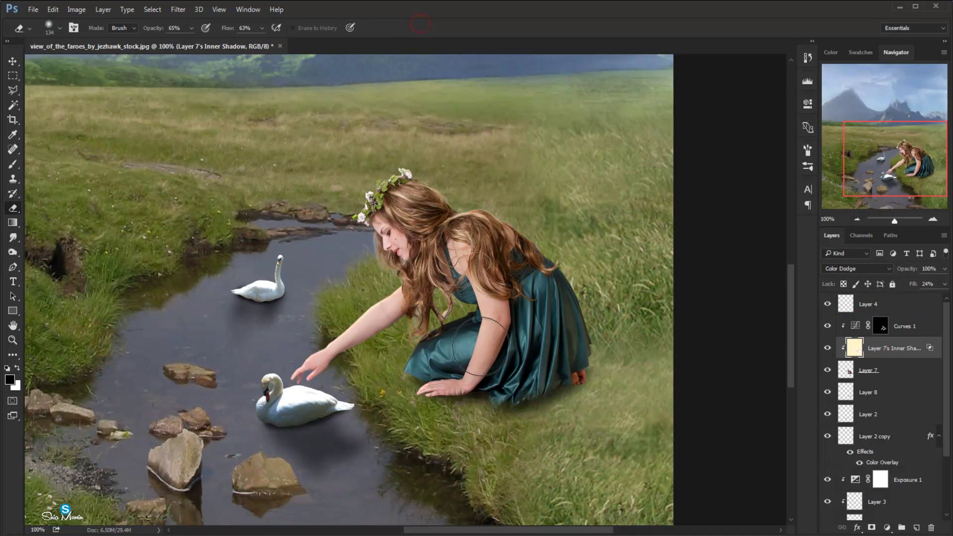
pyautogui.click(490, 390)
pyautogui.moveTo(401, 380); pyautogui.dragTo(606, 384)
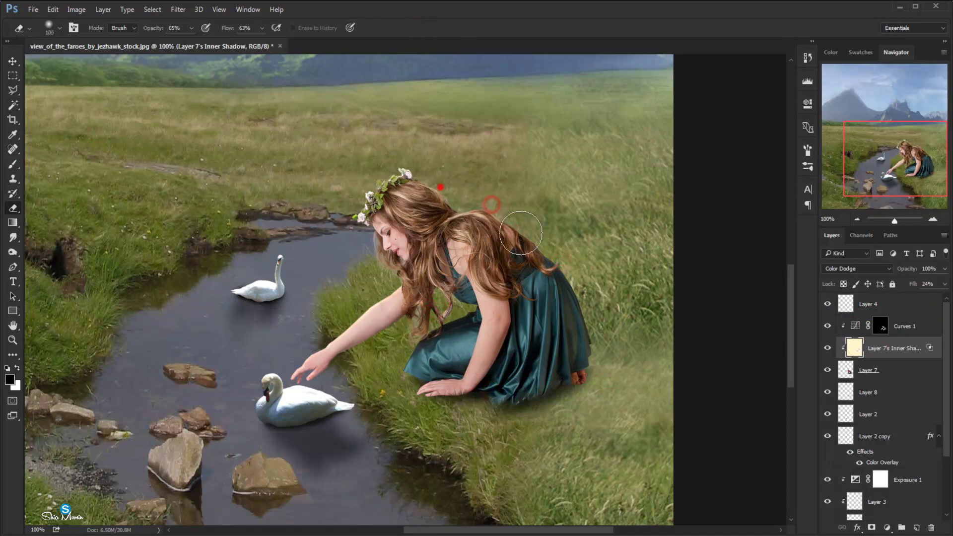
pyautogui.moveTo(520, 371); pyautogui.dragTo(442, 392)
pyautogui.click(568, 372)
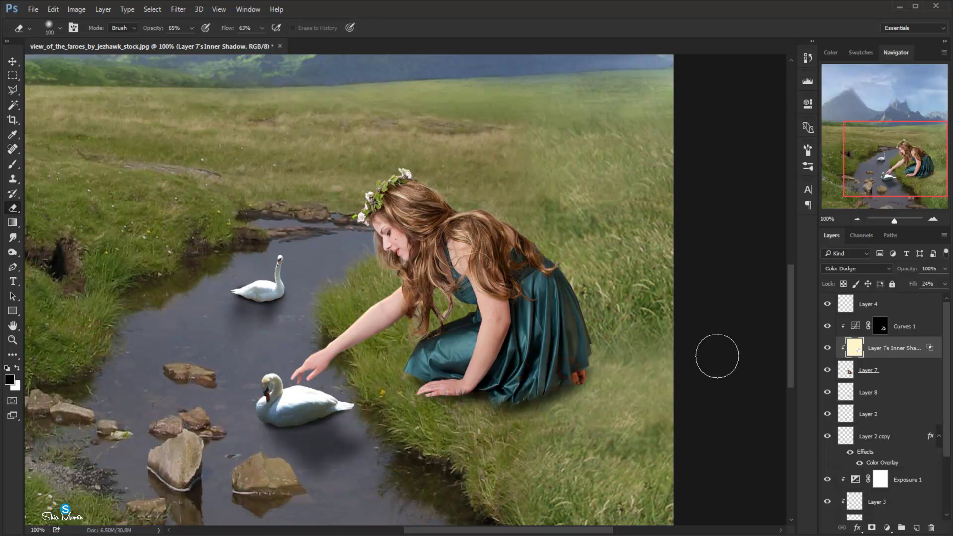
pyautogui.click(14, 61)
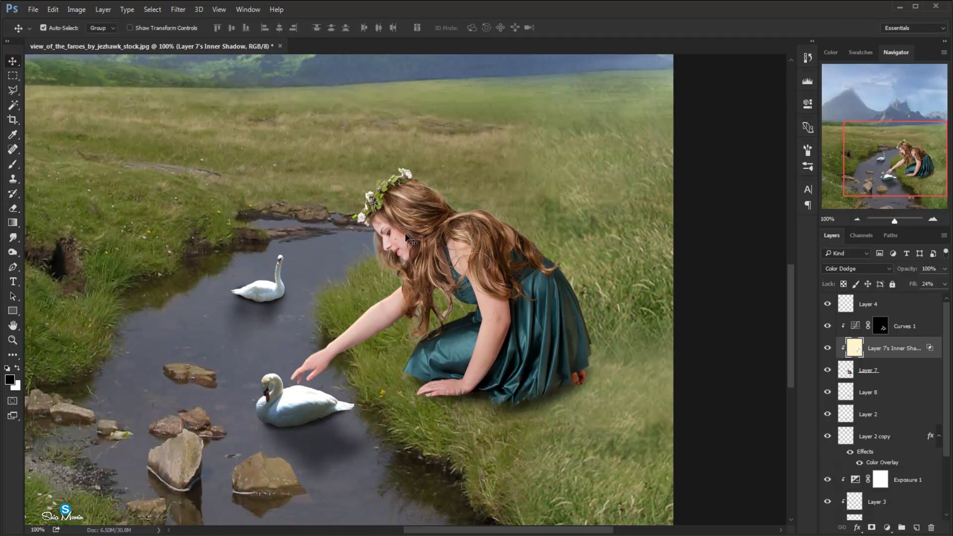
# - Add a black Solid Color fill layer above Layer 4 at 34% opacity
pyautogui.scroll(-1, 321, 251)
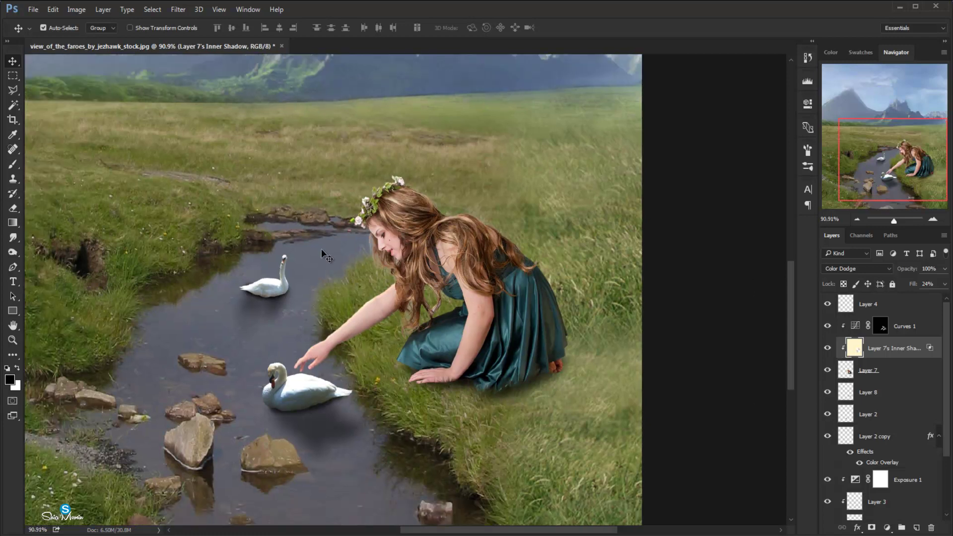
pyautogui.scroll(-1, 322, 251)
pyautogui.scroll(-1, 322, 251)
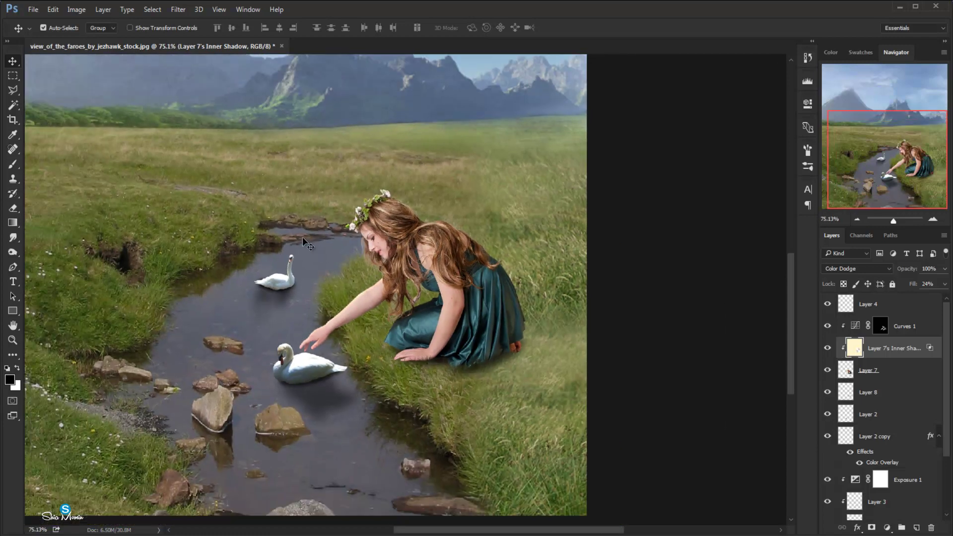
pyautogui.scroll(-1, 302, 237)
pyautogui.scroll(-1, 303, 237)
pyautogui.scroll(-1, 302, 237)
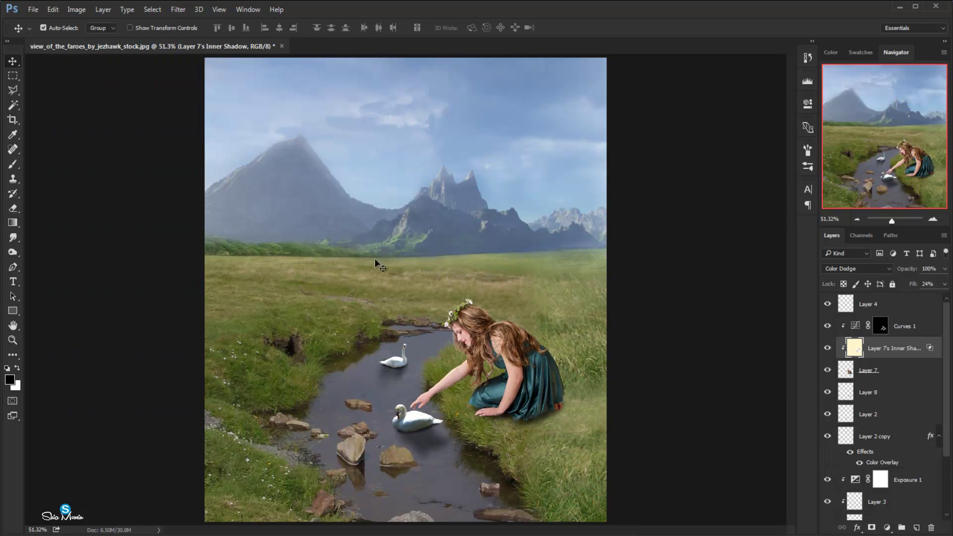
pyautogui.click(906, 304)
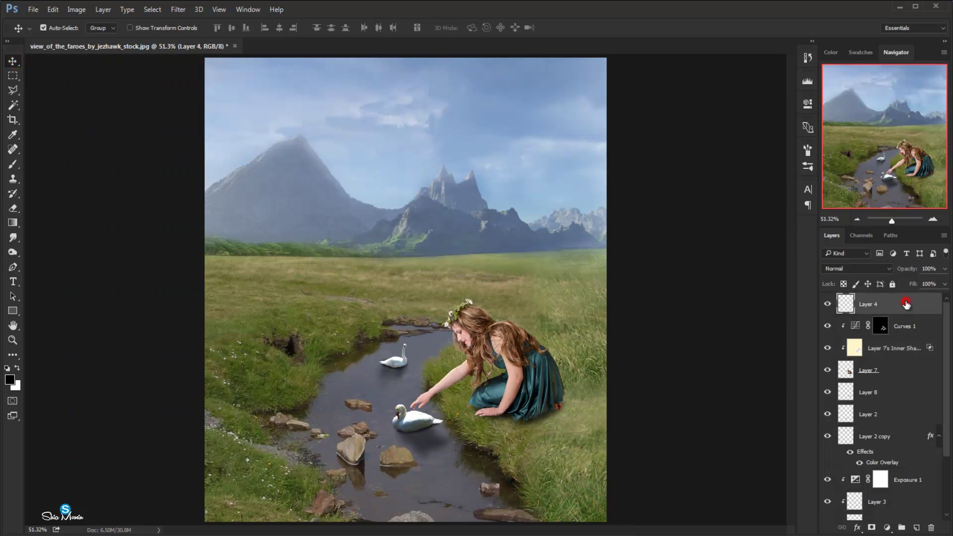
pyautogui.click(888, 529)
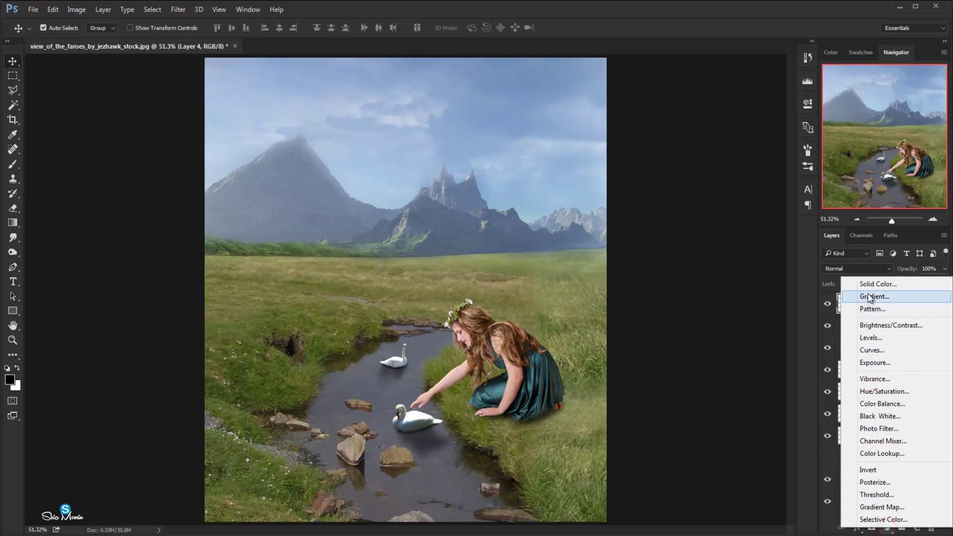
pyautogui.click(851, 286)
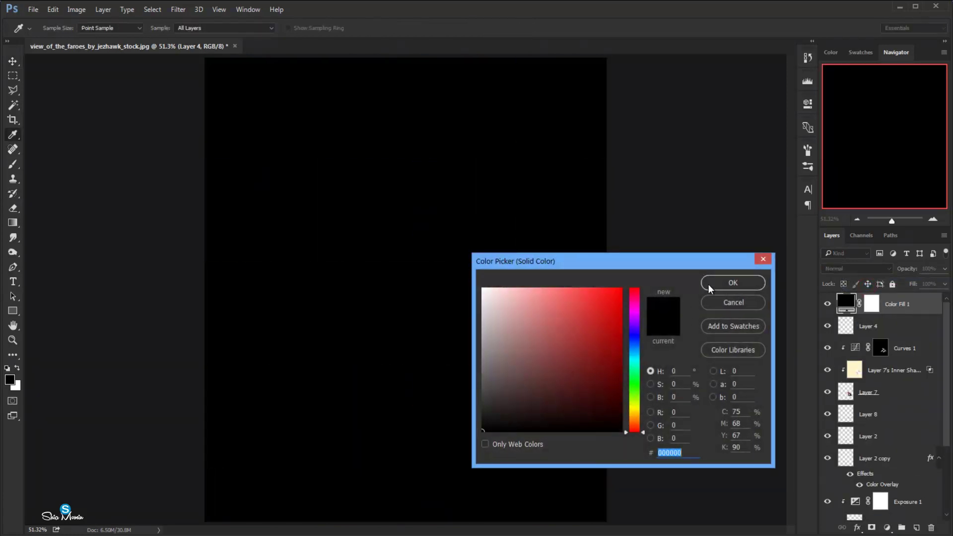
pyautogui.click(733, 283)
pyautogui.moveTo(945, 269); pyautogui.dragTo(910, 283)
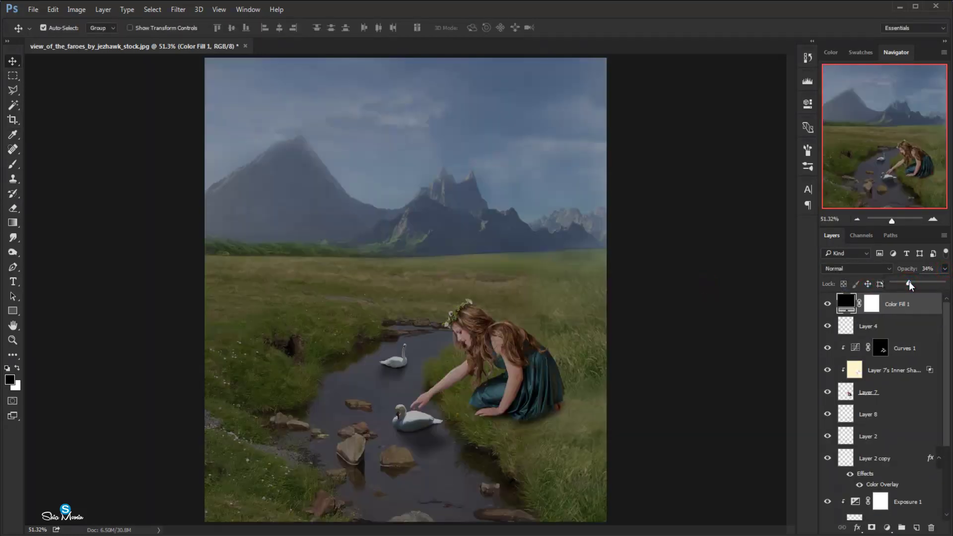
# - Draw a radial gradient on the fill's mask and enlarge it well beyond the canvas
pyautogui.click(13, 224)
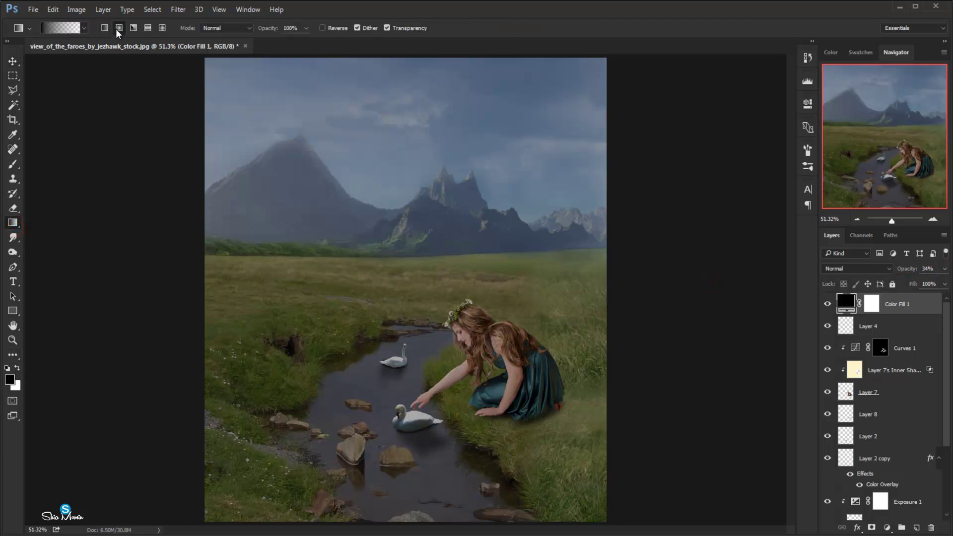
pyautogui.click(874, 304)
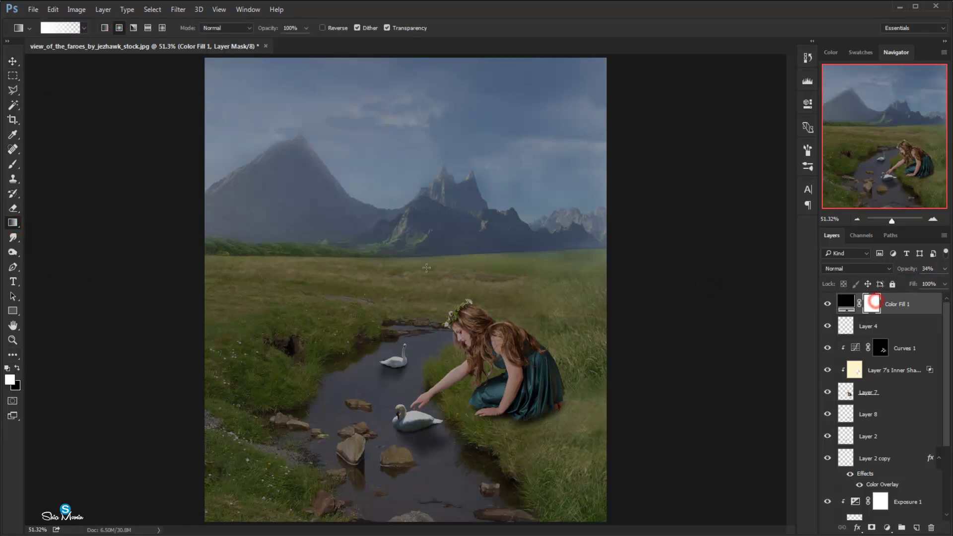
pyautogui.click(18, 368)
pyautogui.moveTo(408, 282); pyautogui.dragTo(405, 385)
pyautogui.hotkey('ctrl', 't')
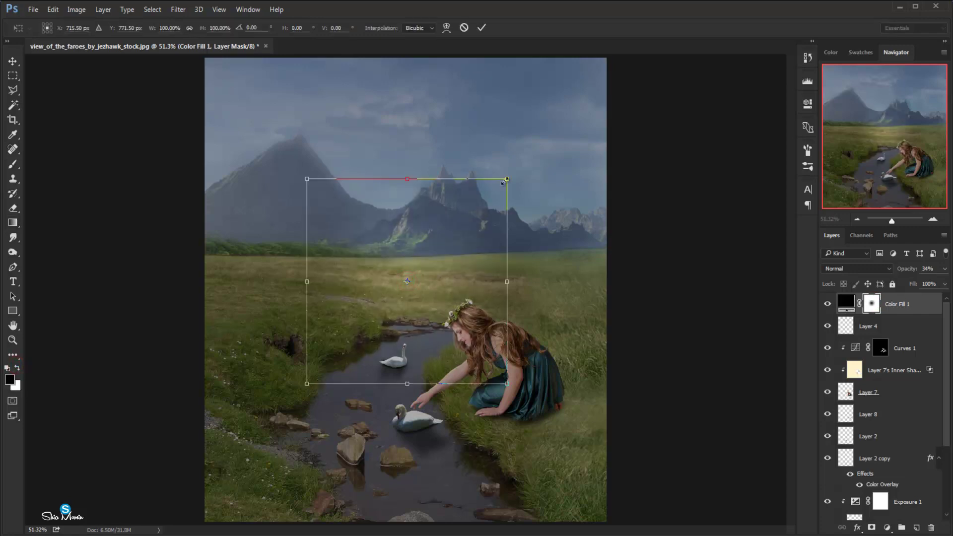
pyautogui.moveTo(511, 176); pyautogui.dragTo(579, 107)
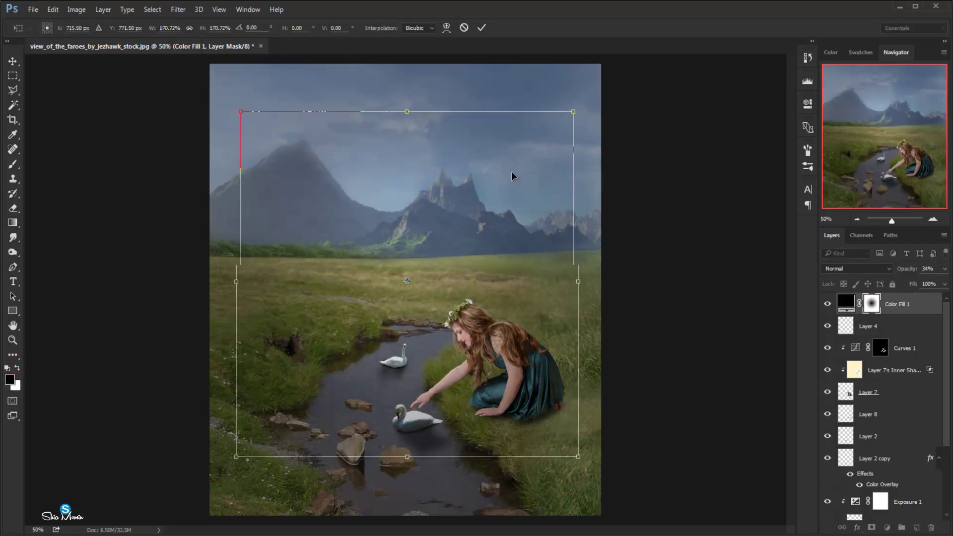
pyautogui.hotkey('ctrl', '-')
pyautogui.hotkey('ctrl', '-')
pyautogui.moveTo(515, 172); pyautogui.dragTo(542, 146)
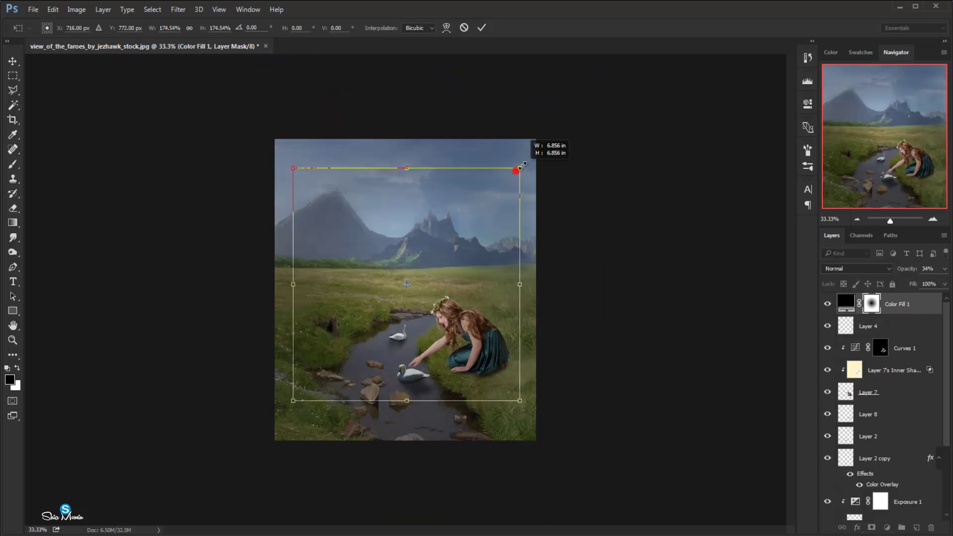
pyautogui.moveTo(406, 424); pyautogui.dragTo(406, 440)
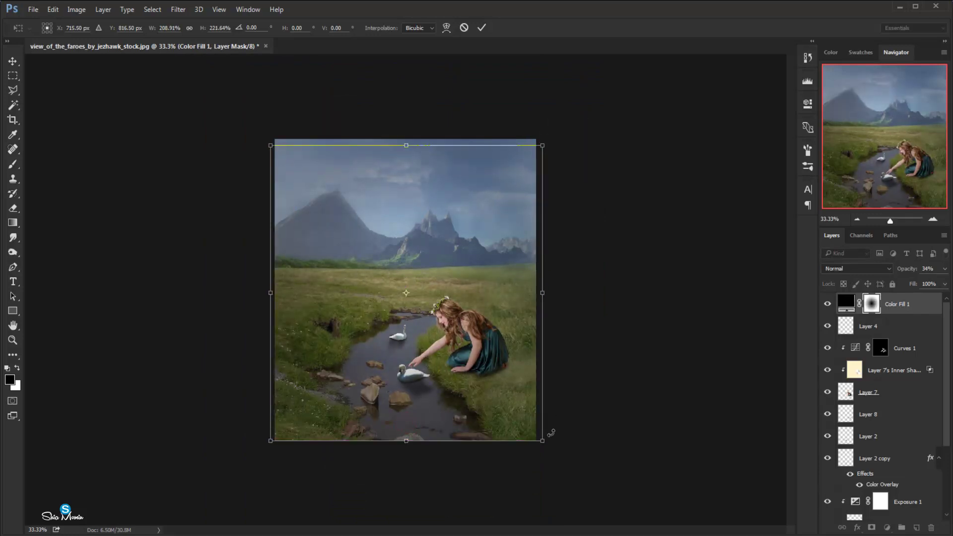
pyautogui.moveTo(543, 441); pyautogui.dragTo(565, 466)
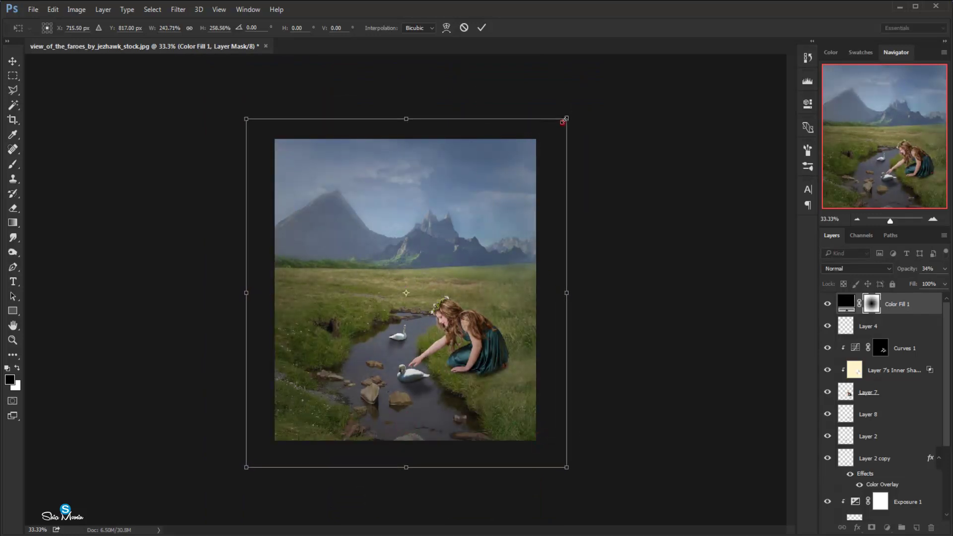
pyautogui.click(481, 28)
pyautogui.hotkey('ctrl', '+')
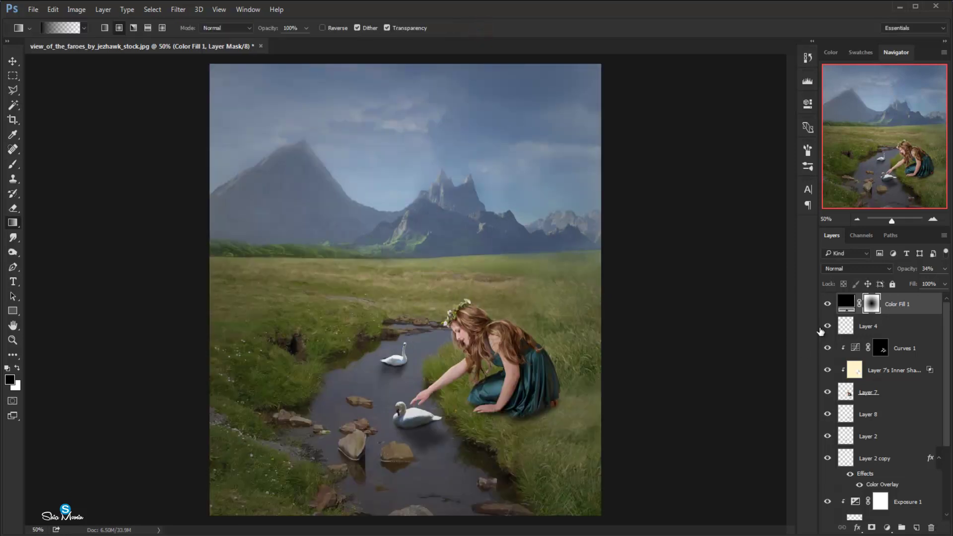
# - Brush the mask with a 250 px brush to brighten the creek bank, girl's head and meadow
pyautogui.click(828, 304)
pyautogui.click(828, 304)
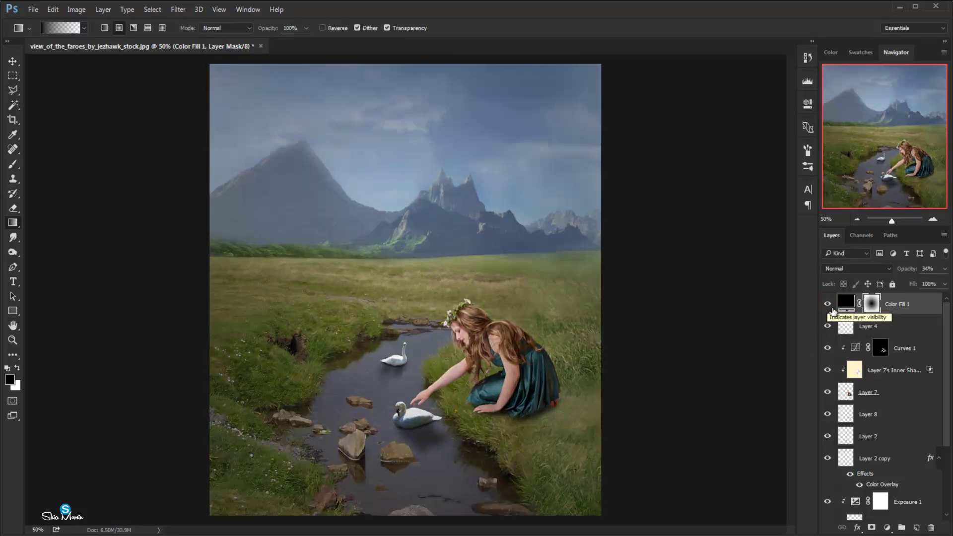
pyautogui.press('b')
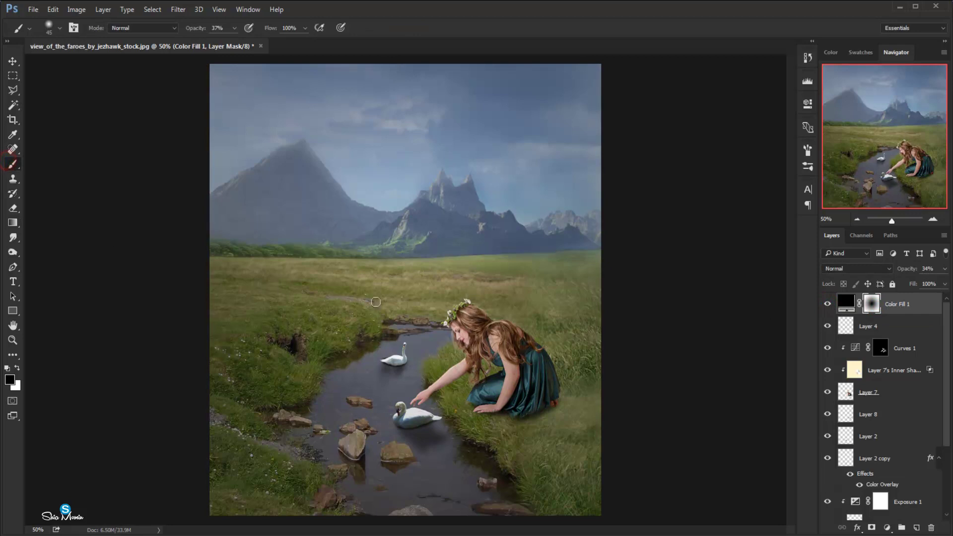
pyautogui.press(']')
pyautogui.press(']')
pyautogui.press(']')
pyautogui.moveTo(373, 303)
pyautogui.mouseDown()
pyautogui.moveTo(401, 348)
pyautogui.moveTo(323, 347)
pyautogui.mouseUp()
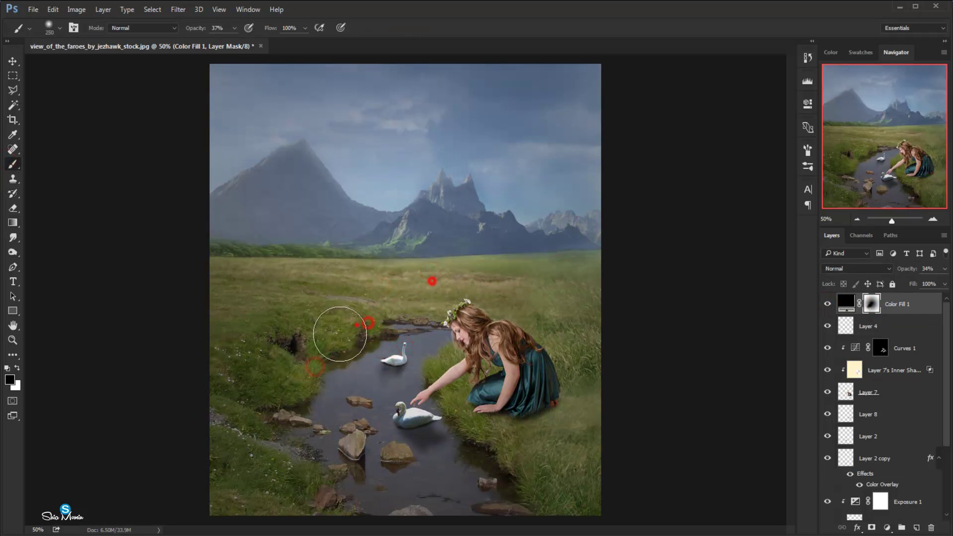
pyautogui.moveTo(423, 318)
pyautogui.mouseDown()
pyautogui.moveTo(454, 366)
pyautogui.moveTo(490, 288)
pyautogui.mouseUp()
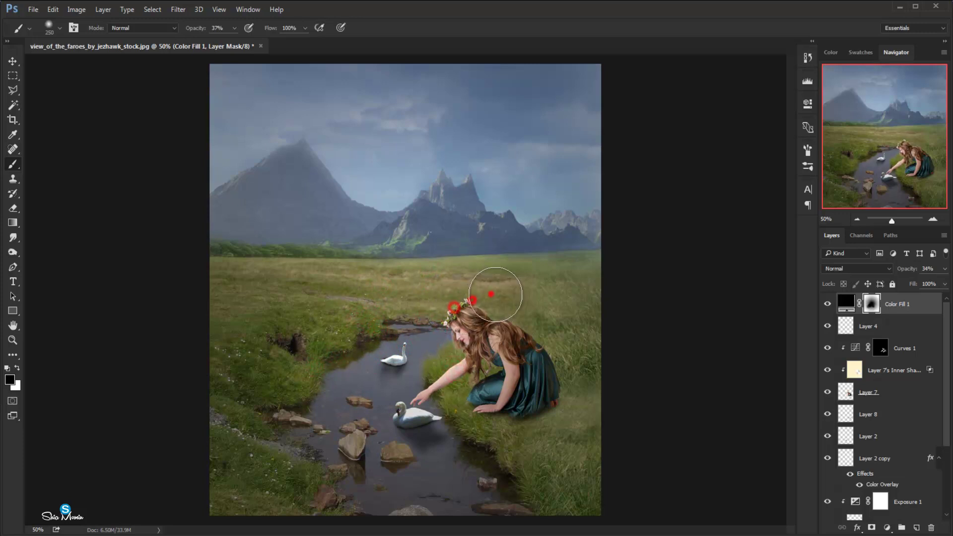
pyautogui.moveTo(394, 318); pyautogui.dragTo(386, 359)
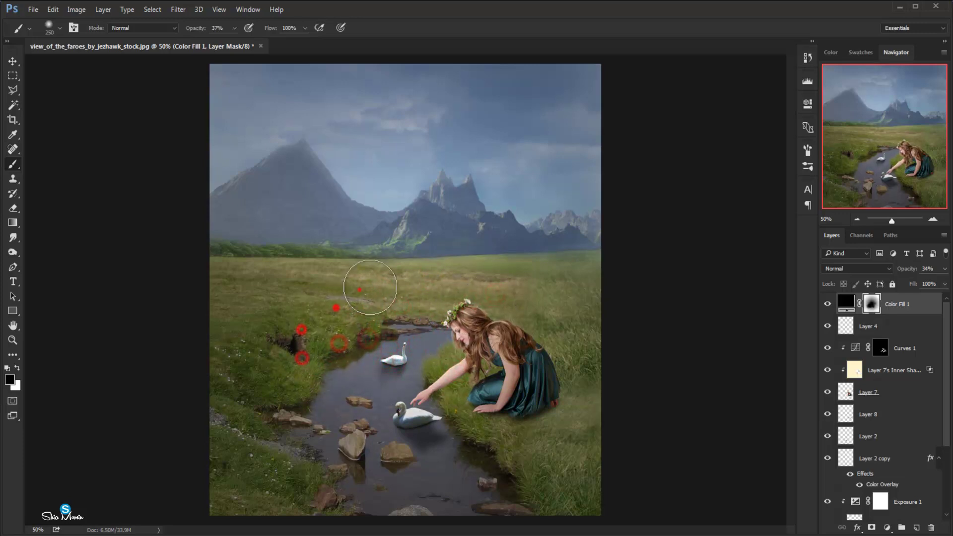
pyautogui.click(378, 262)
pyautogui.click(433, 260)
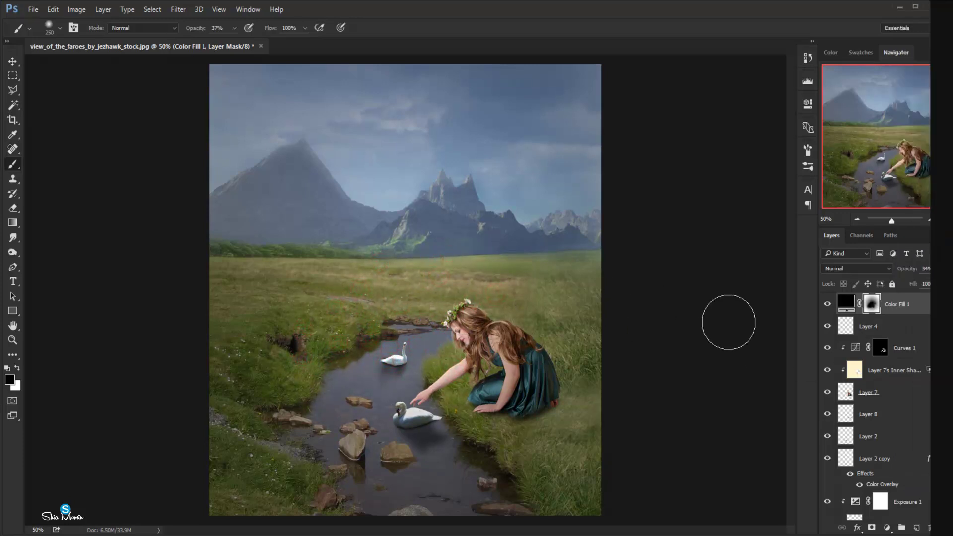
pyautogui.click(671, 366)
# - Select Layer 1 and sample a light blue from the sky as the foreground colour
pyautogui.click(12, 61)
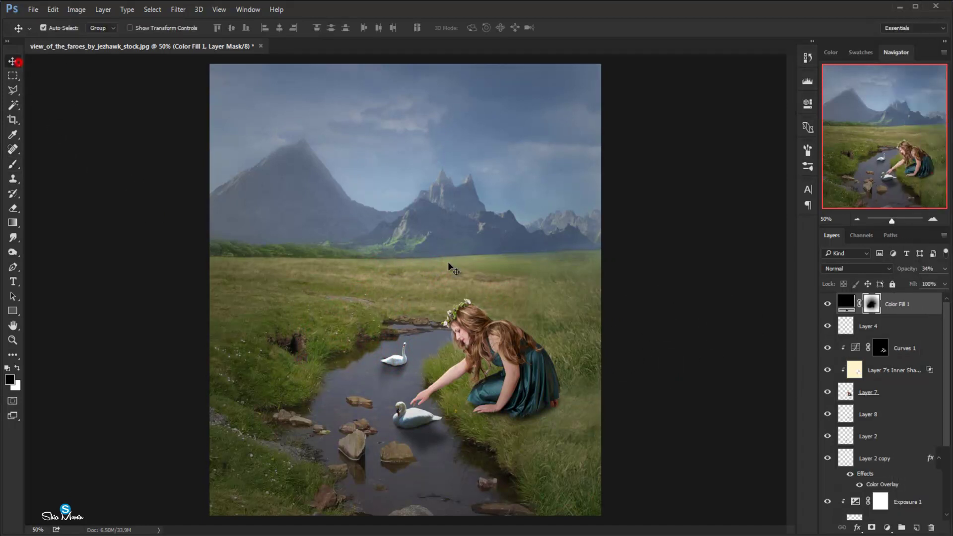
pyautogui.moveTo(945, 424); pyautogui.dragTo(949, 499)
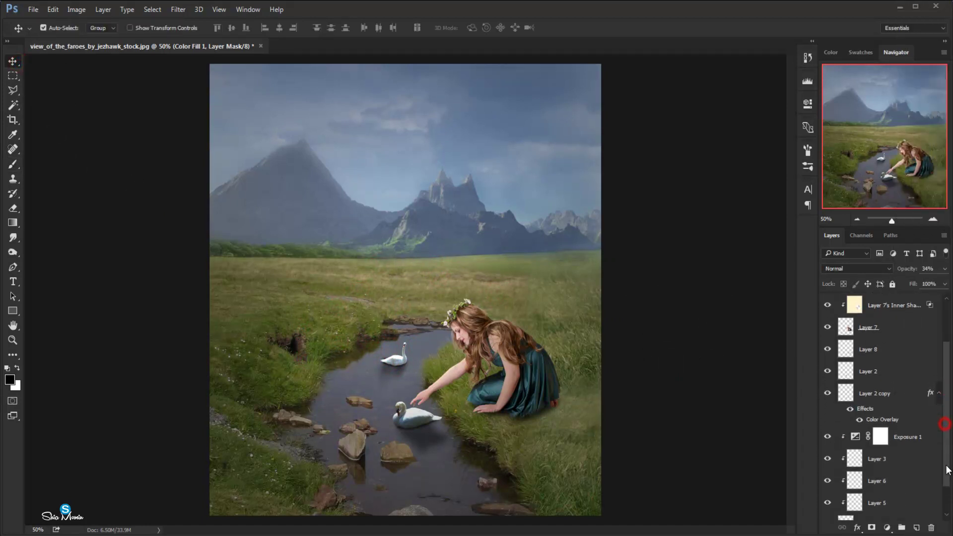
pyautogui.click(882, 505)
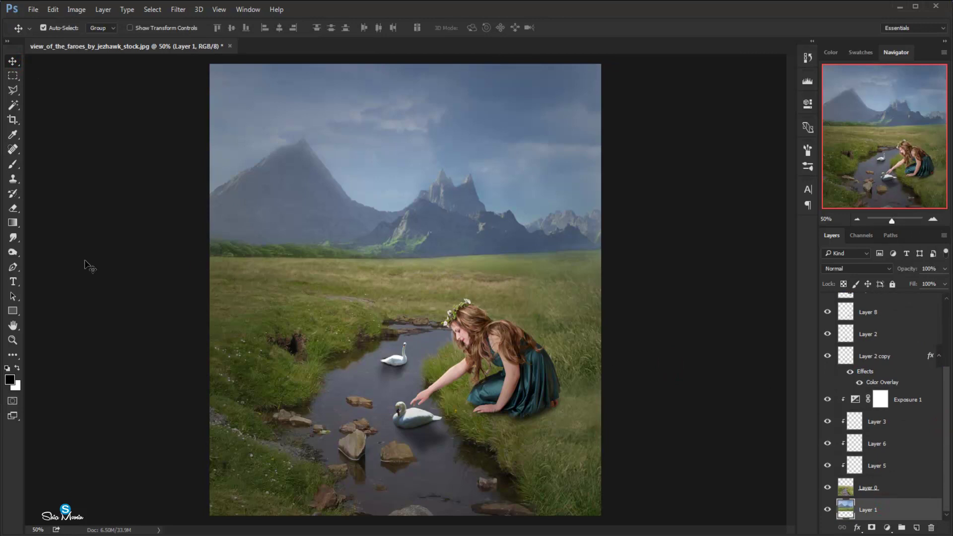
pyautogui.click(10, 380)
pyautogui.click(405, 184)
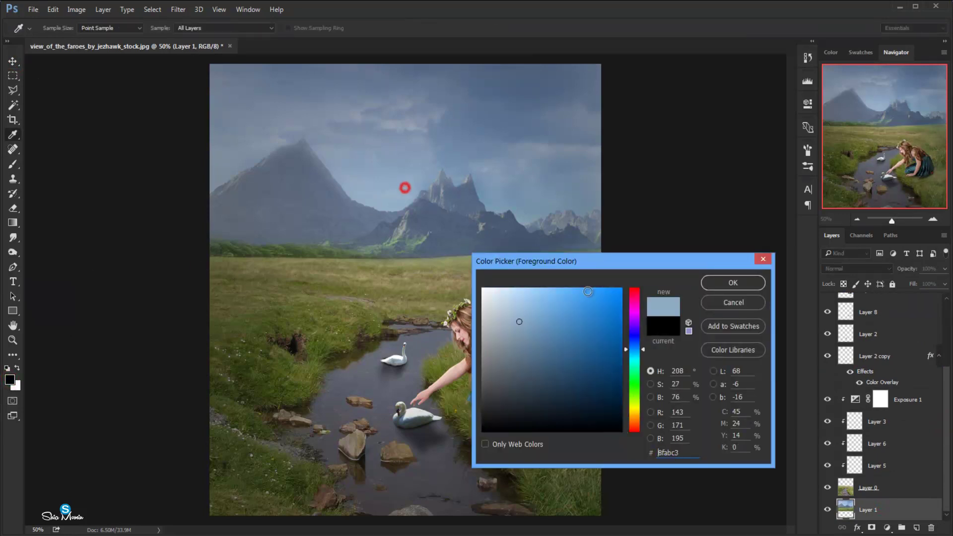
pyautogui.click(731, 283)
# - Paint soft light-blue haze over the mountains on a new layer set to 79% opacity
pyautogui.click(13, 165)
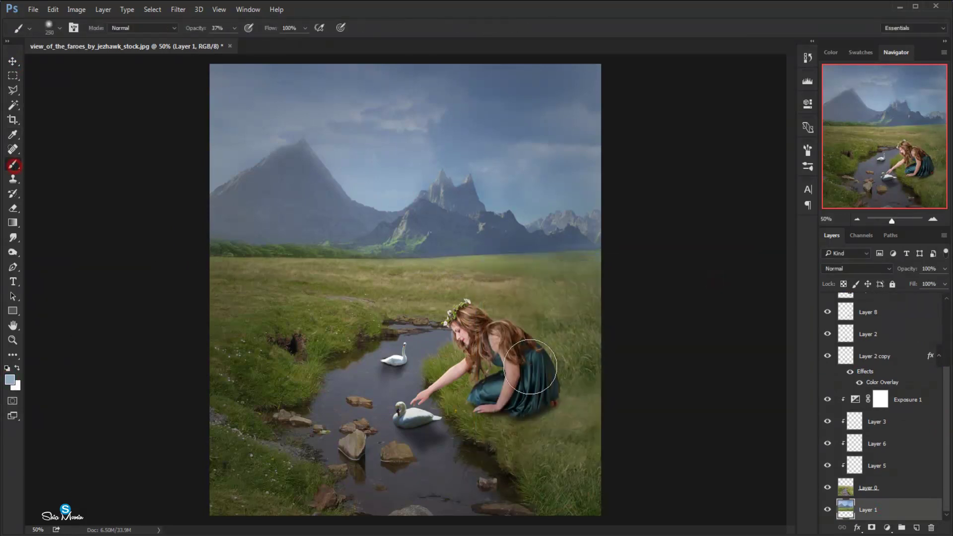
pyautogui.click(916, 528)
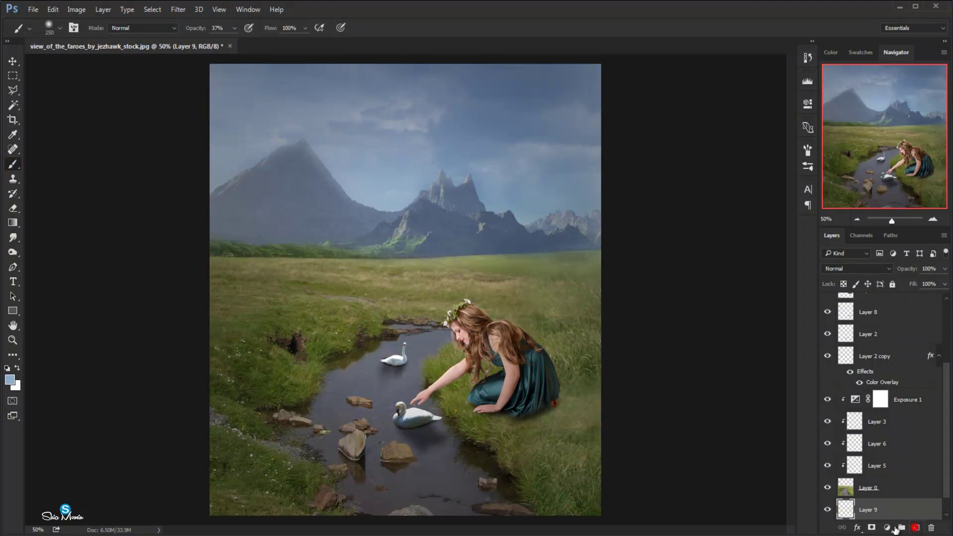
pyautogui.moveTo(464, 240)
pyautogui.mouseDown()
pyautogui.moveTo(215, 255)
pyautogui.moveTo(481, 250)
pyautogui.moveTo(546, 234)
pyautogui.moveTo(219, 215)
pyautogui.mouseUp()
pyautogui.moveTo(467, 198)
pyautogui.mouseDown()
pyautogui.moveTo(570, 239)
pyautogui.moveTo(606, 230)
pyautogui.moveTo(436, 256)
pyautogui.moveTo(366, 202)
pyautogui.moveTo(255, 163)
pyautogui.moveTo(358, 191)
pyautogui.moveTo(622, 209)
pyautogui.moveTo(474, 252)
pyautogui.moveTo(187, 266)
pyautogui.moveTo(442, 258)
pyautogui.moveTo(496, 271)
pyautogui.moveTo(452, 269)
pyautogui.mouseUp()
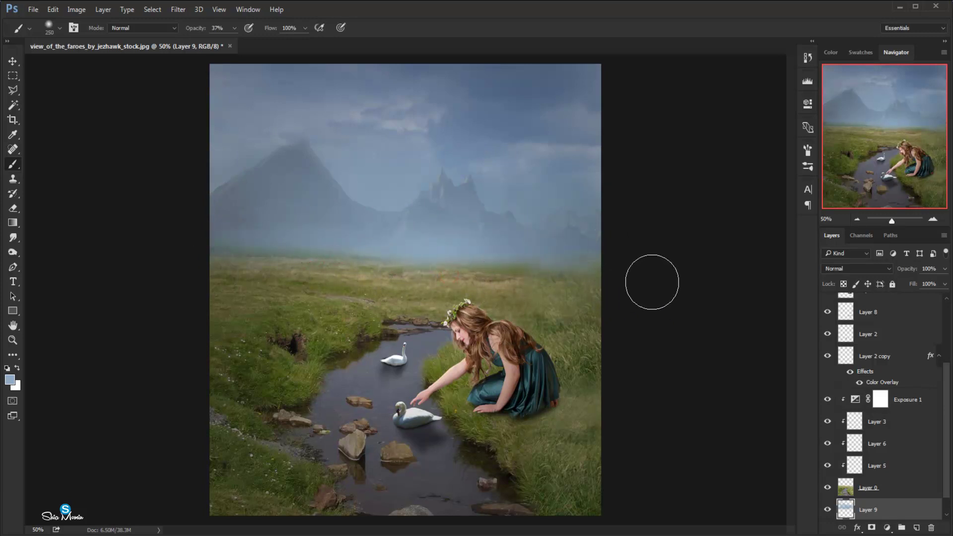
pyautogui.click(945, 269)
pyautogui.moveTo(945, 283); pyautogui.dragTo(930, 283)
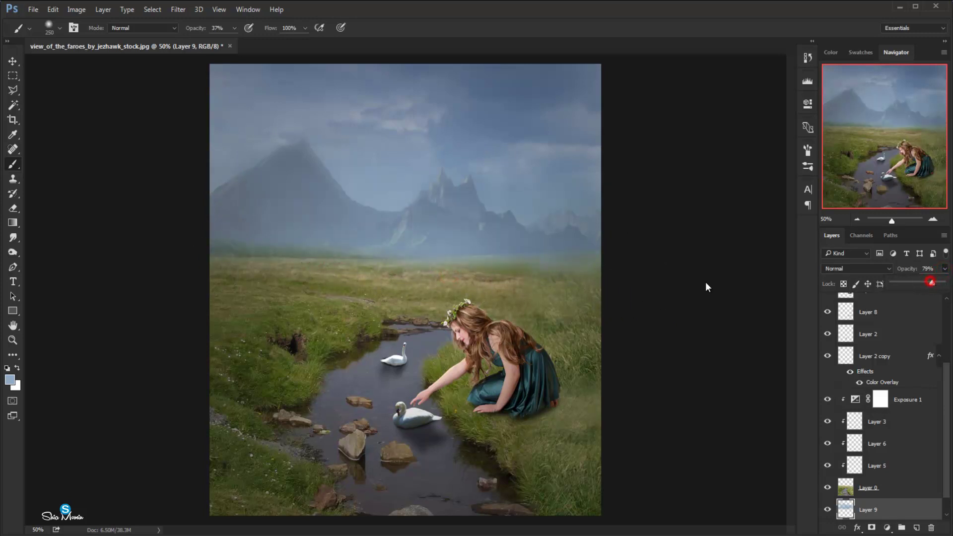
pyautogui.moveTo(337, 187); pyautogui.dragTo(608, 211)
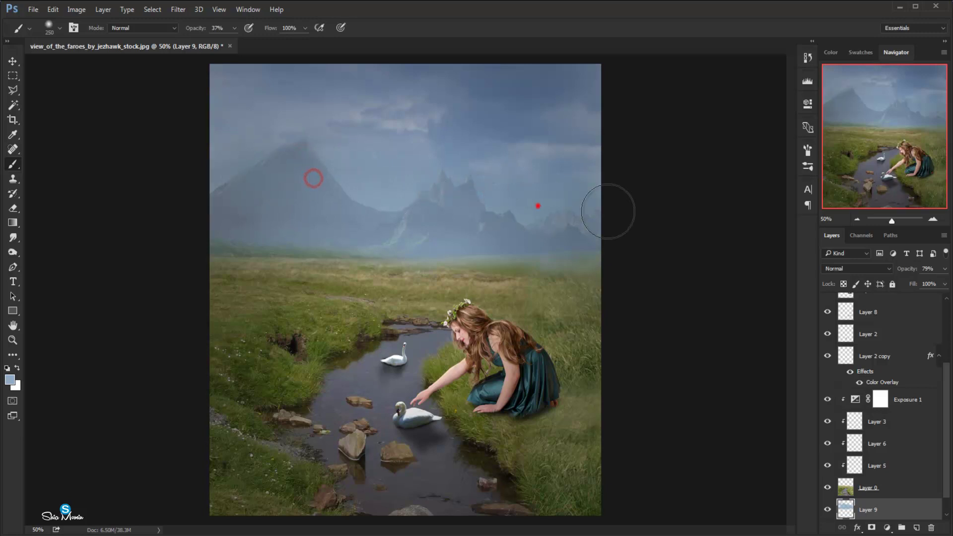
pyautogui.click(14, 63)
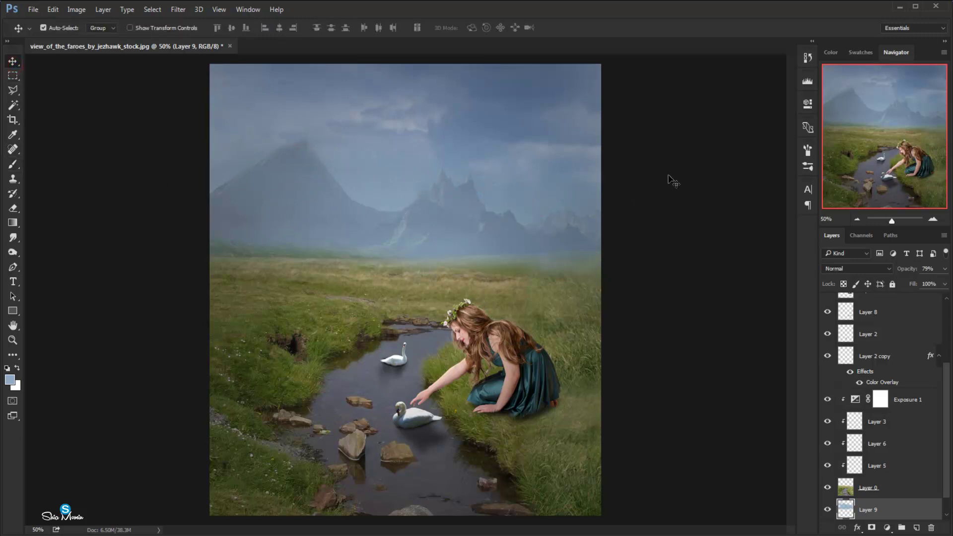
pyautogui.scroll(-1, 947, 441)
pyautogui.click(905, 505)
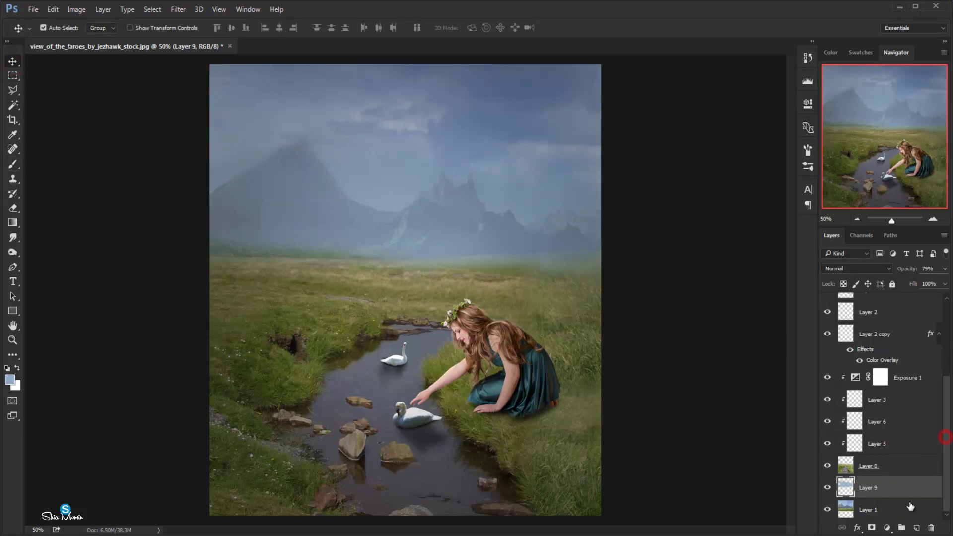
# - Blur the Layer 1 landscape with a 4.4-pixel Gaussian Blur and fit the image on screen
pyautogui.click(178, 10)
pyautogui.moveTo(184, 134)
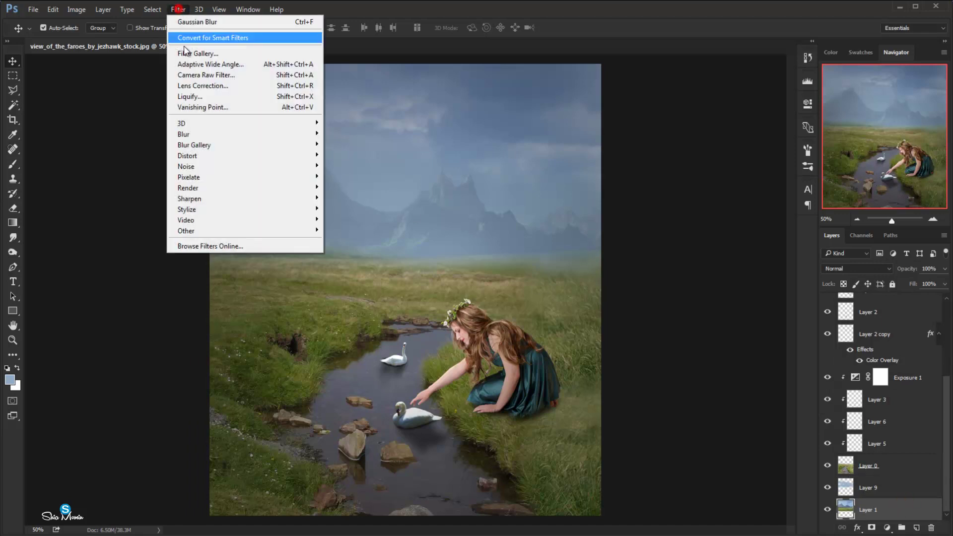
pyautogui.click(365, 178)
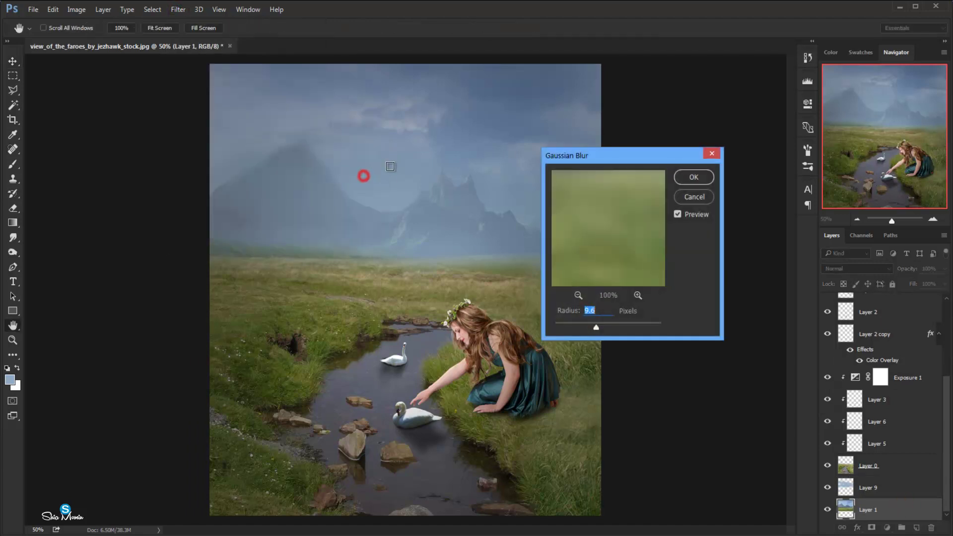
pyautogui.moveTo(584, 325); pyautogui.dragTo(579, 326)
pyautogui.click(681, 177)
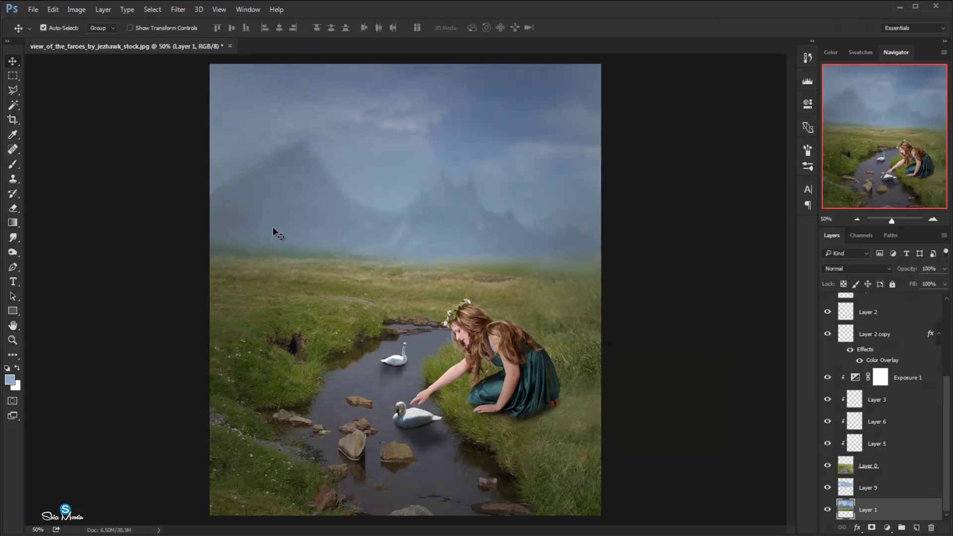
pyautogui.hotkey('ctrl', '0')
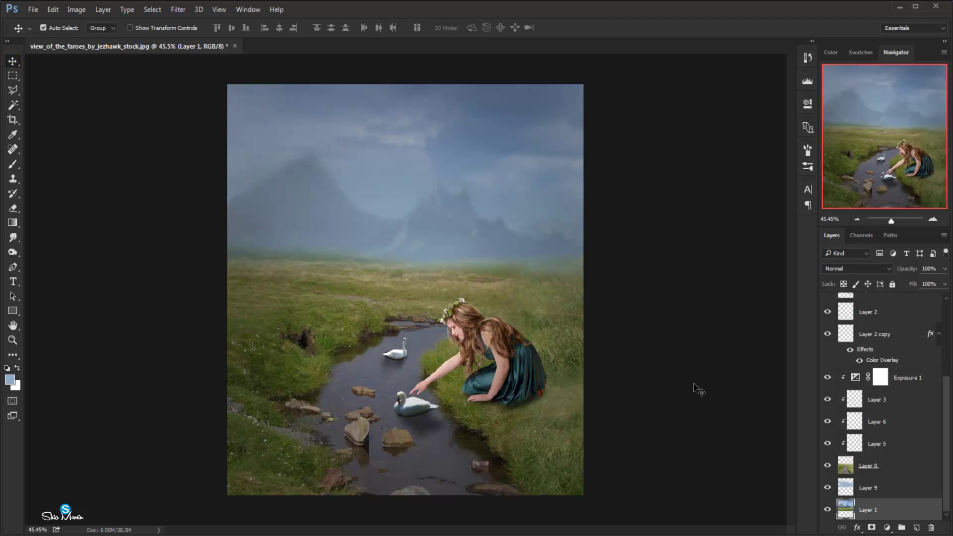
pyautogui.hotkey('ctrl', 'z')
pyautogui.hotkey('ctrl', 'z')
pyautogui.scroll(5, 884, 421)
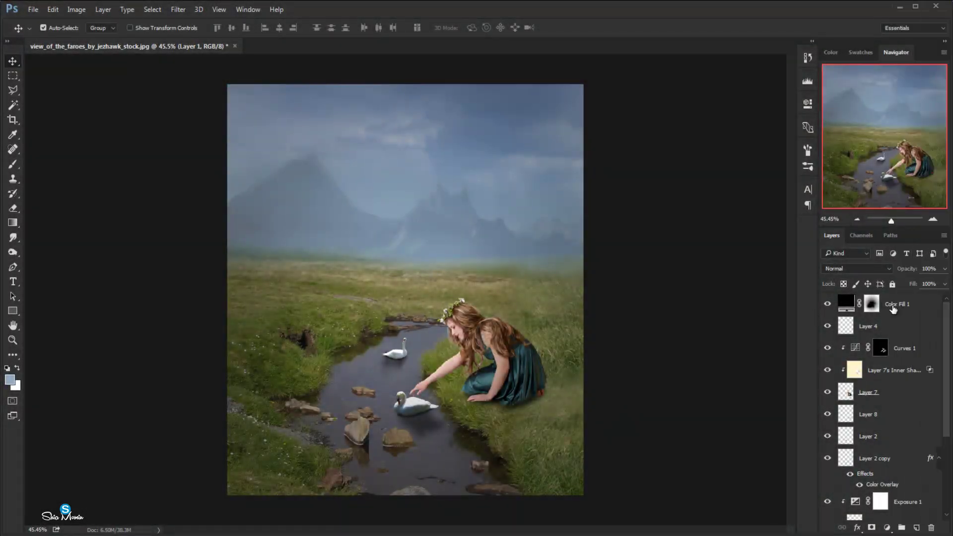
# - Draw a near-white radial glow in the sky on a new layer above Color Fill 1
pyautogui.click(902, 303)
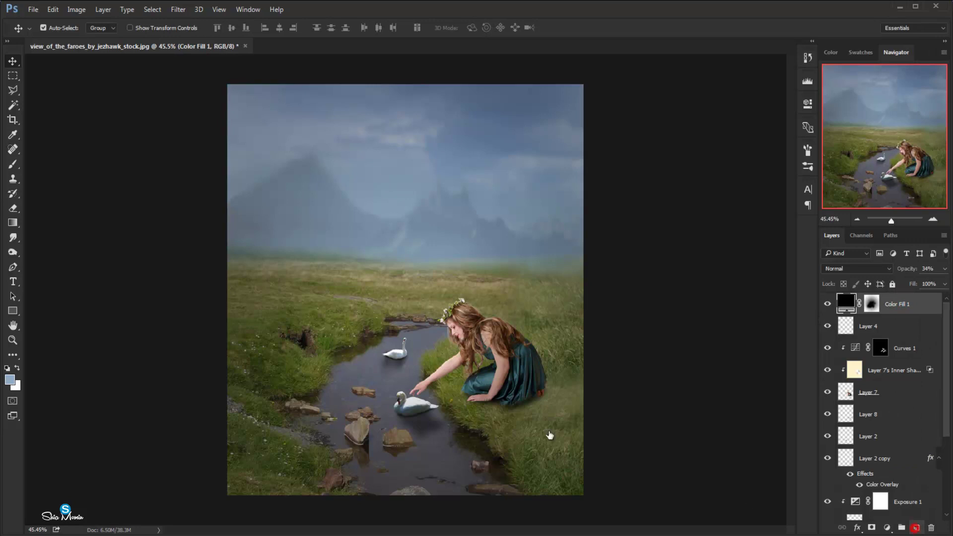
pyautogui.hotkey('ctrl', 'shift', 'alt', 'n')
pyautogui.click(10, 380)
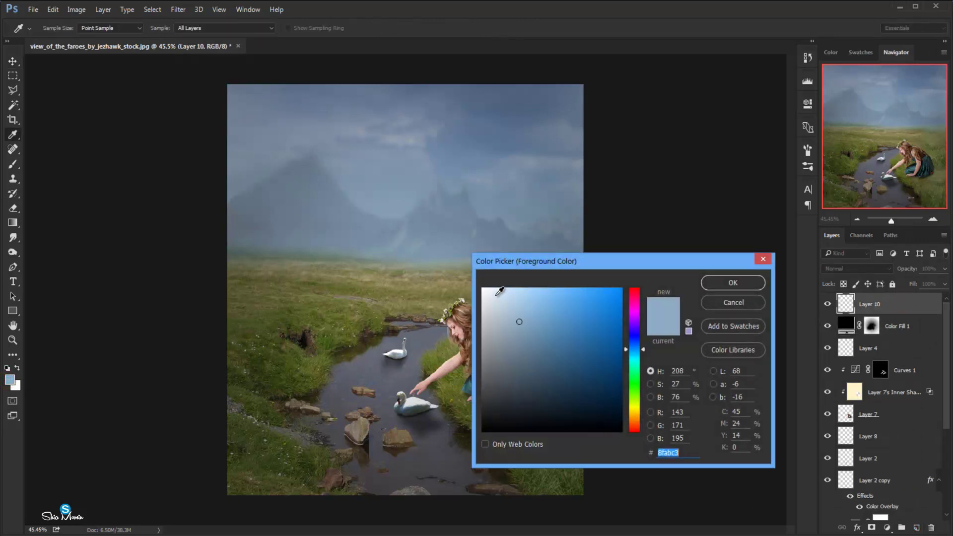
pyautogui.click(501, 304)
pyautogui.click(733, 282)
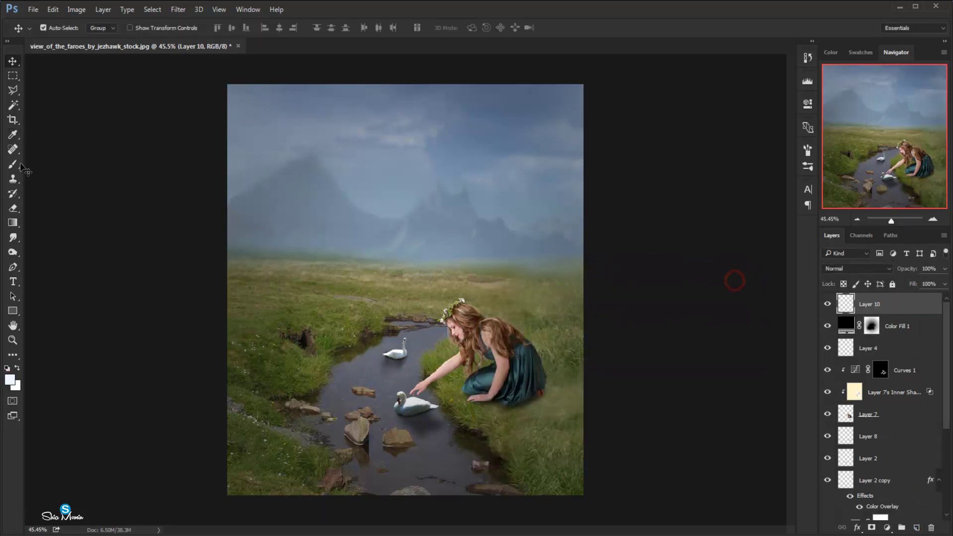
pyautogui.click(13, 223)
pyautogui.moveTo(389, 210); pyautogui.dragTo(437, 239)
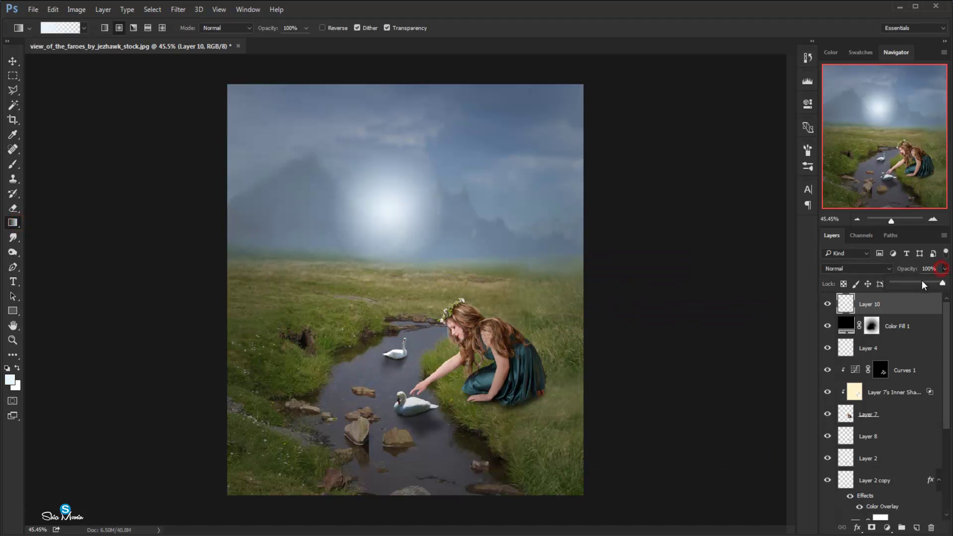
# - Set the glow layer to Screen, stretch it tall over the horizon, and fade it to 42% opacity
pyautogui.click(921, 282)
pyautogui.click(860, 268)
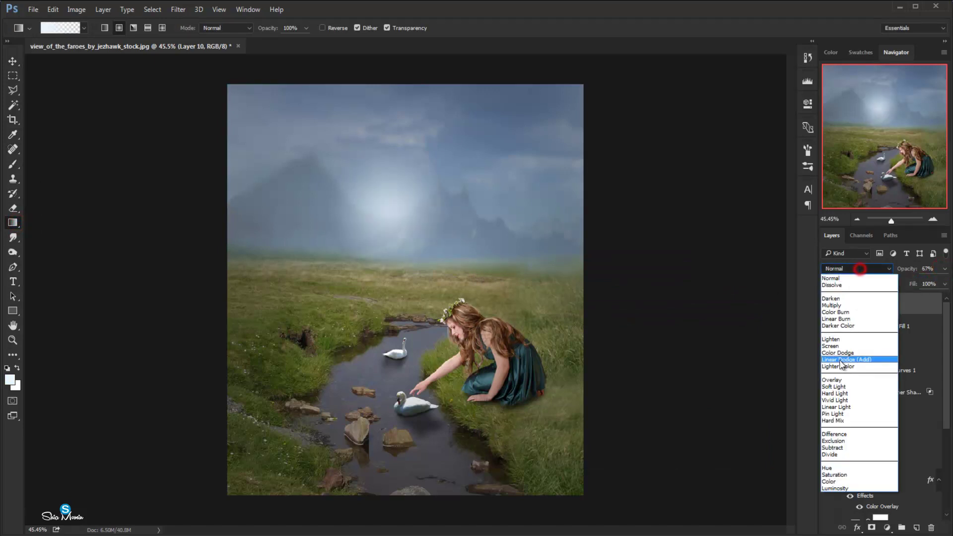
pyautogui.click(832, 348)
pyautogui.click(14, 63)
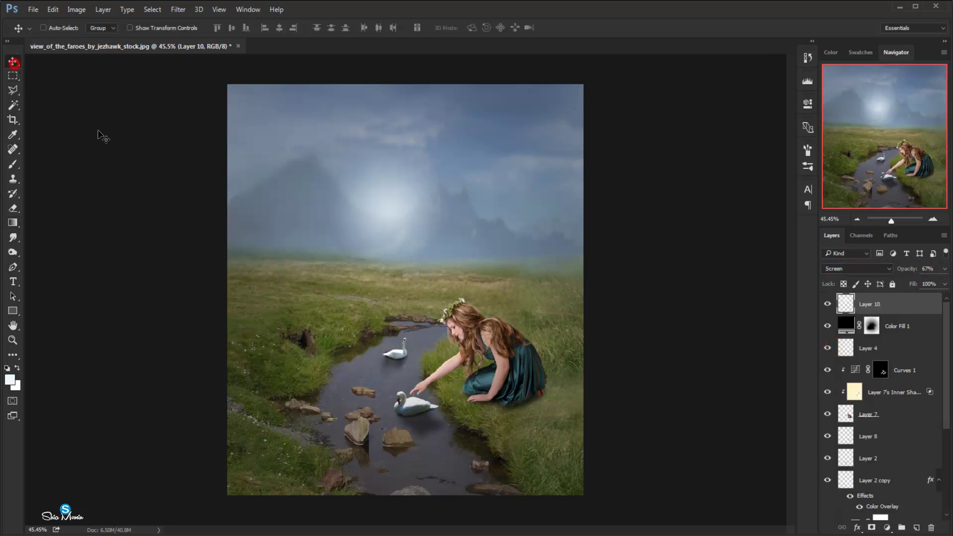
pyautogui.hotkey('ctrl', 't')
pyautogui.moveTo(390, 272)
pyautogui.mouseDown()
pyautogui.moveTo(396, 349)
pyautogui.moveTo(396, 337)
pyautogui.mouseUp()
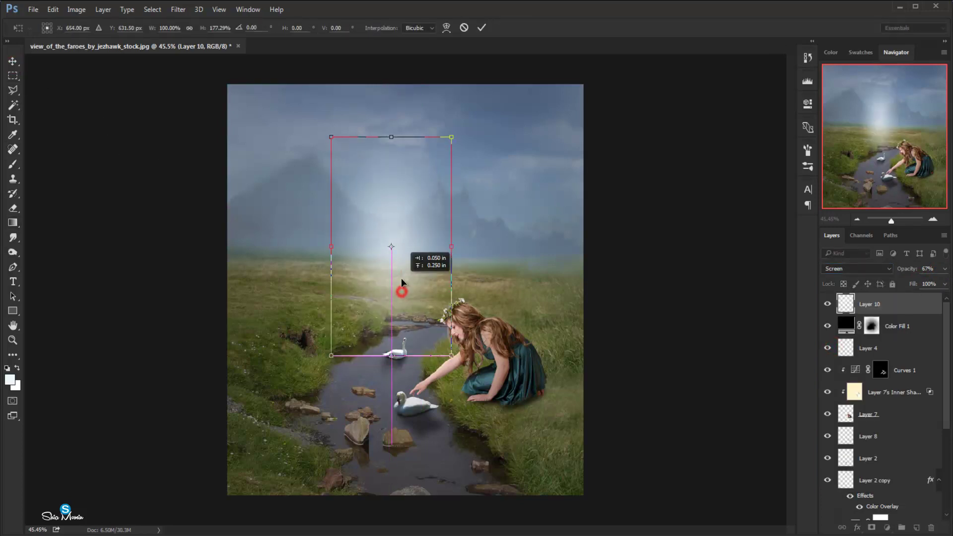
pyautogui.moveTo(329, 247); pyautogui.dragTo(297, 247)
pyautogui.moveTo(449, 247)
pyautogui.mouseDown()
pyautogui.moveTo(475, 251)
pyautogui.moveTo(430, 253)
pyautogui.mouseUp()
pyautogui.doubleClick(397, 317)
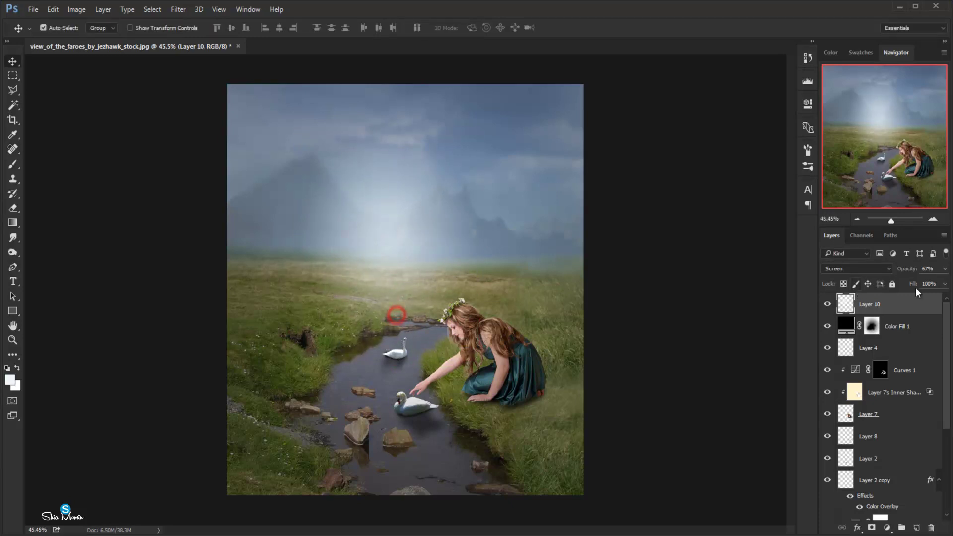
pyautogui.moveTo(945, 269); pyautogui.dragTo(914, 283)
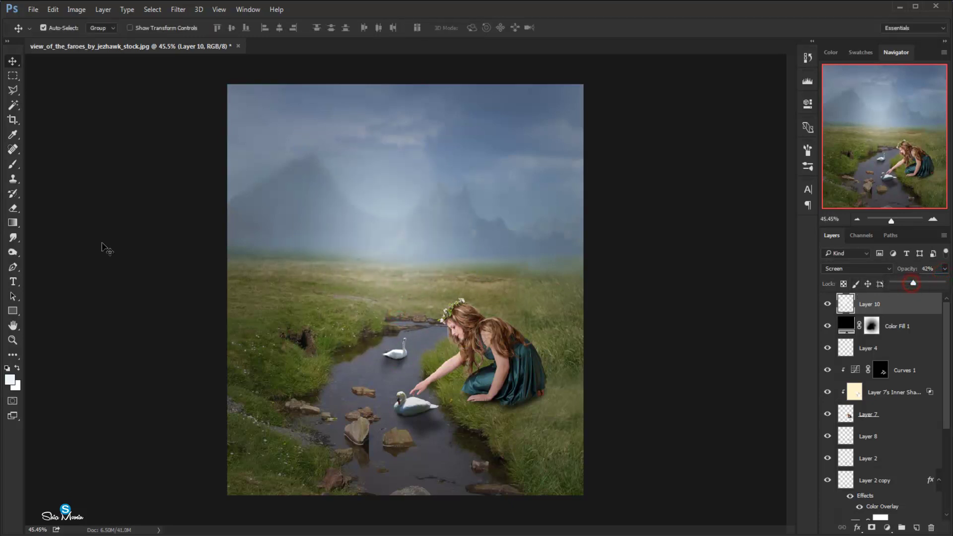
pyautogui.click(13, 222)
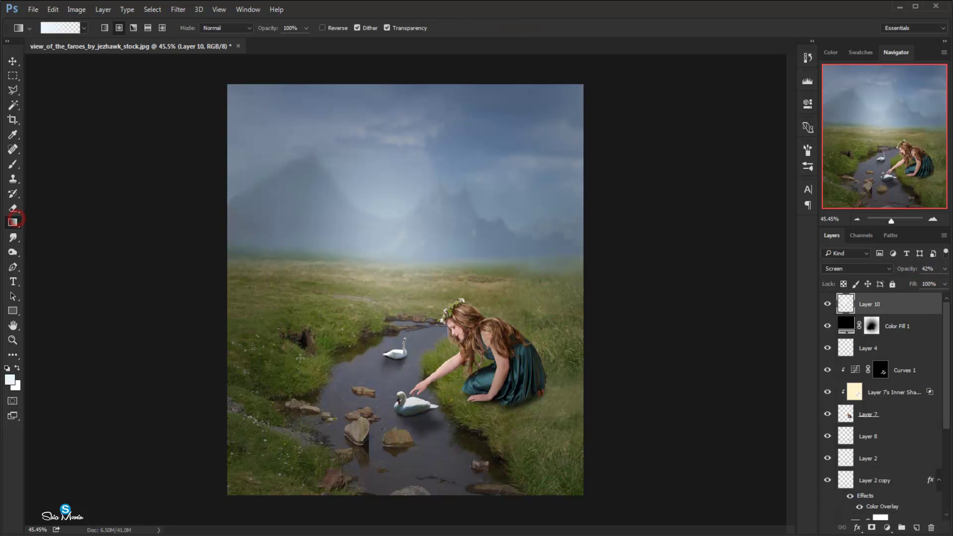
# - Draw a second white radial glow on Layer 11, scale it to about 73.5%, and set 59% opacity
pyautogui.click(917, 528)
pyautogui.moveTo(390, 268); pyautogui.dragTo(416, 273)
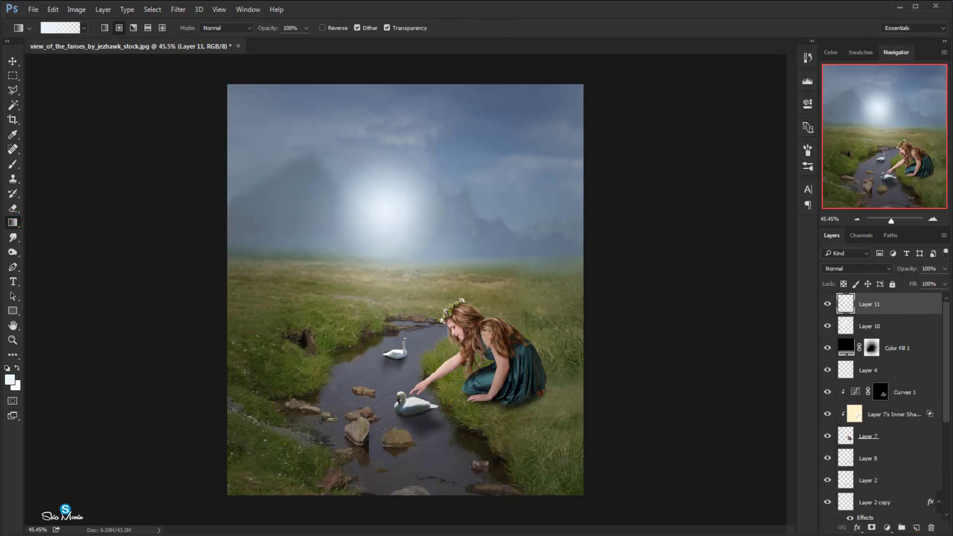
pyautogui.hotkey('ctrl', 't')
pyautogui.moveTo(443, 153); pyautogui.dragTo(407, 185)
pyautogui.doubleClick(406, 185)
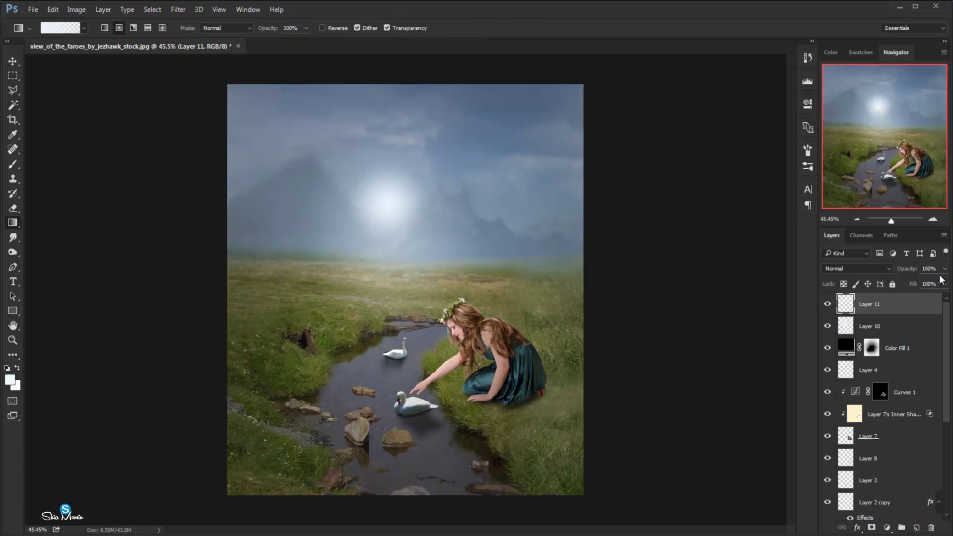
pyautogui.moveTo(928, 279); pyautogui.dragTo(922, 281)
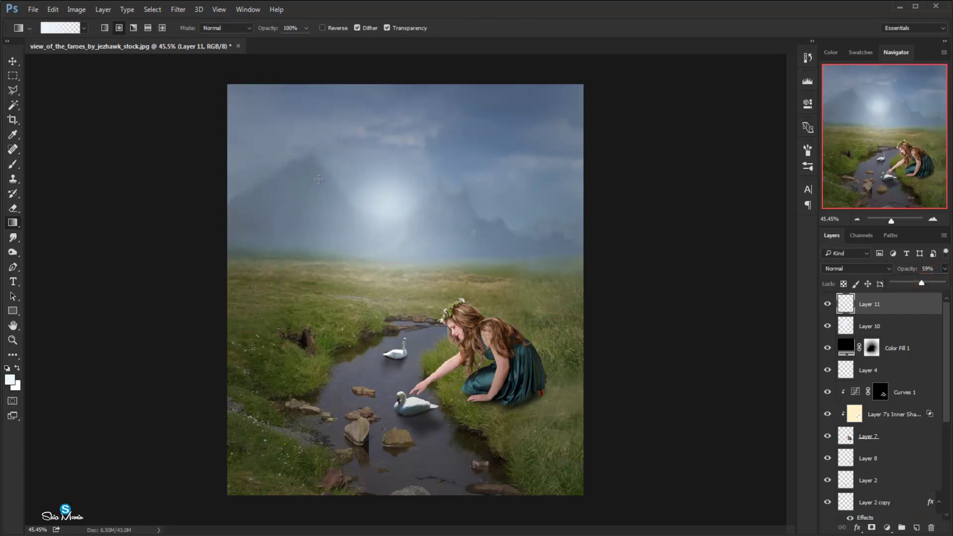
pyautogui.click(17, 64)
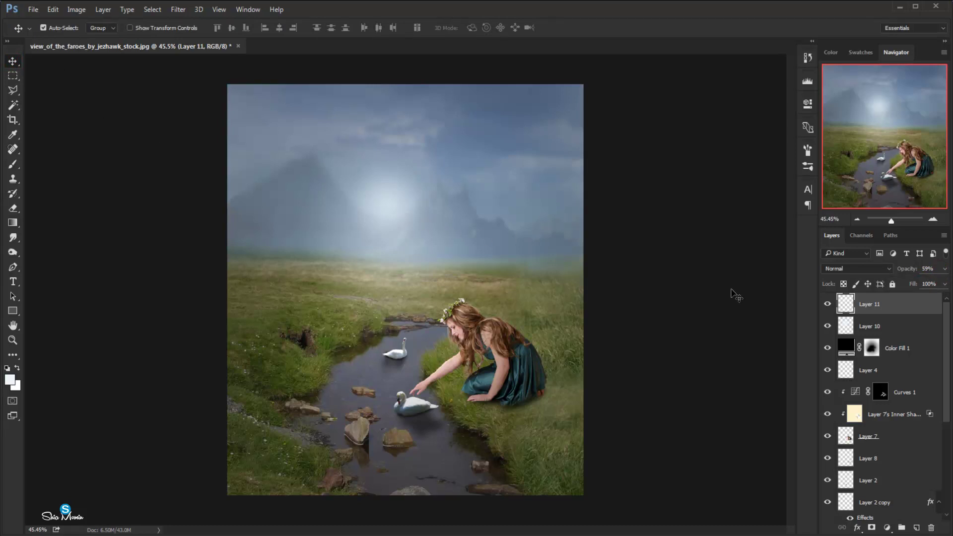
# - Add a Gradient Fill layer and set both gradient colour stops to black
pyautogui.click(888, 528)
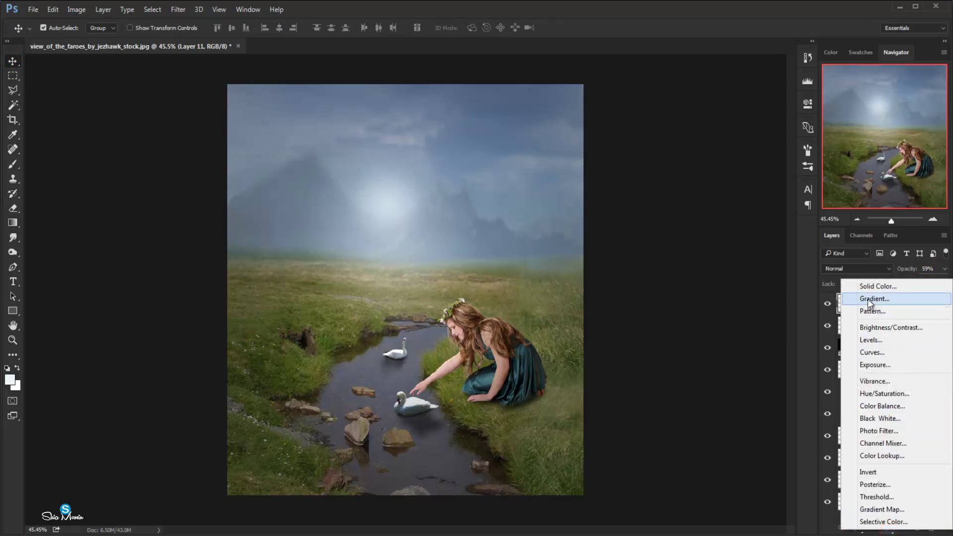
pyautogui.click(845, 301)
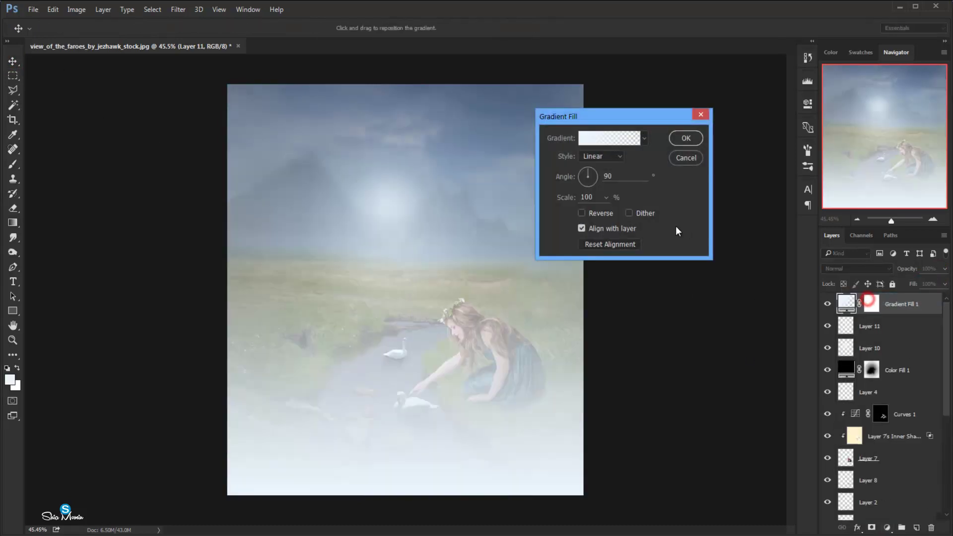
pyautogui.click(604, 142)
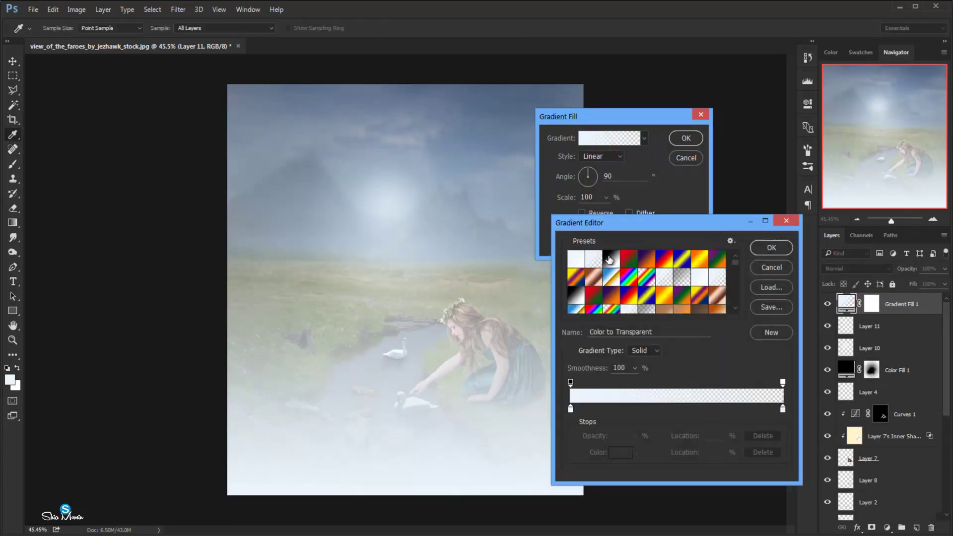
pyautogui.click(569, 412)
pyautogui.click(619, 453)
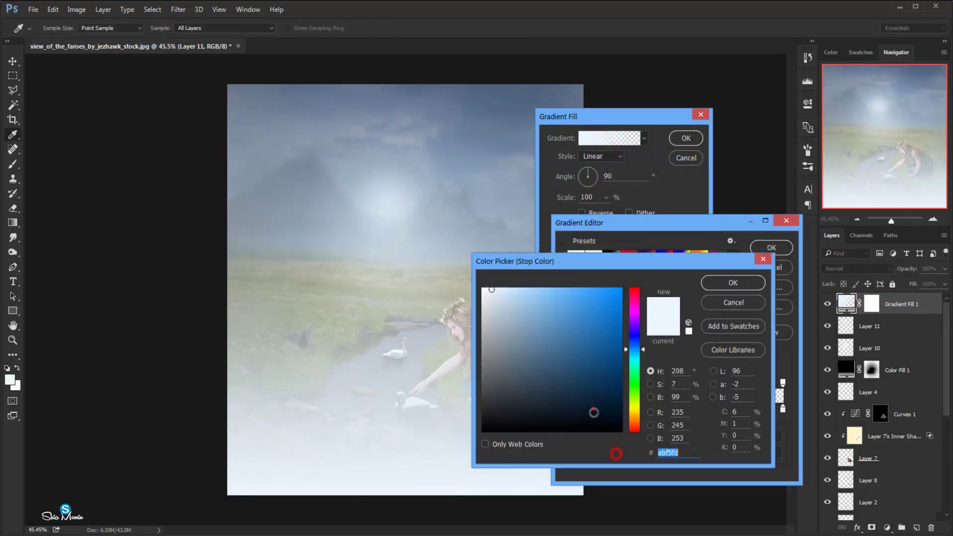
pyautogui.moveTo(594, 409); pyautogui.dragTo(598, 431)
pyautogui.click(733, 283)
pyautogui.click(784, 410)
pyautogui.click(618, 452)
pyautogui.click(734, 283)
pyautogui.click(772, 248)
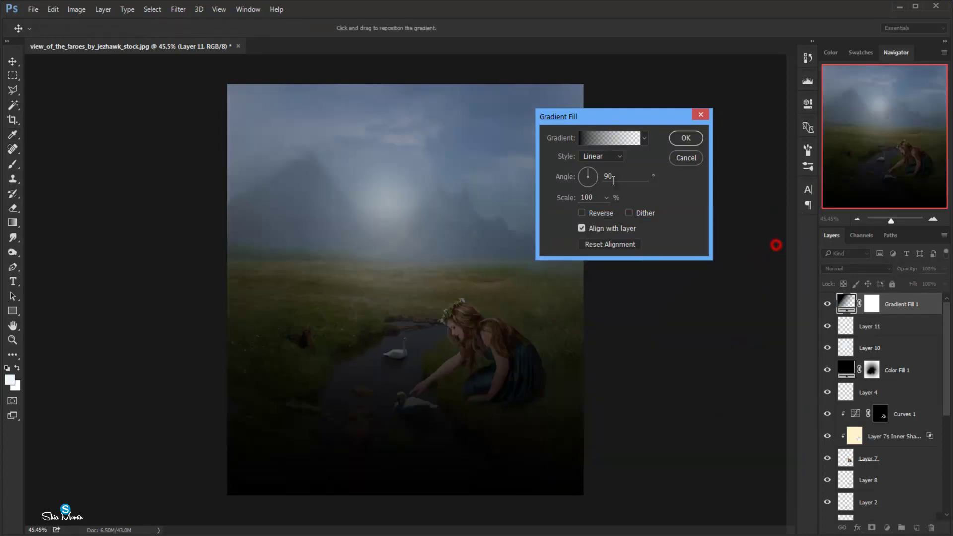
# - Make the gradient radial and reversed, scale it to 286%, and reposition the glow in the sky
pyautogui.click(597, 157)
pyautogui.click(595, 175)
pyautogui.click(583, 213)
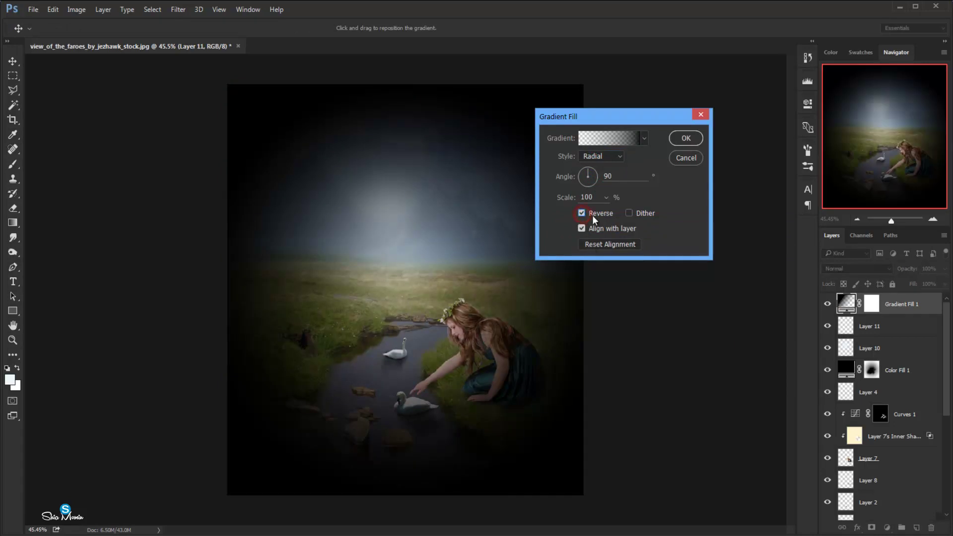
pyautogui.click(606, 156)
pyautogui.click(645, 159)
pyautogui.click(606, 197)
pyautogui.moveTo(607, 211); pyautogui.dragTo(609, 212)
pyautogui.moveTo(414, 243); pyautogui.dragTo(407, 213)
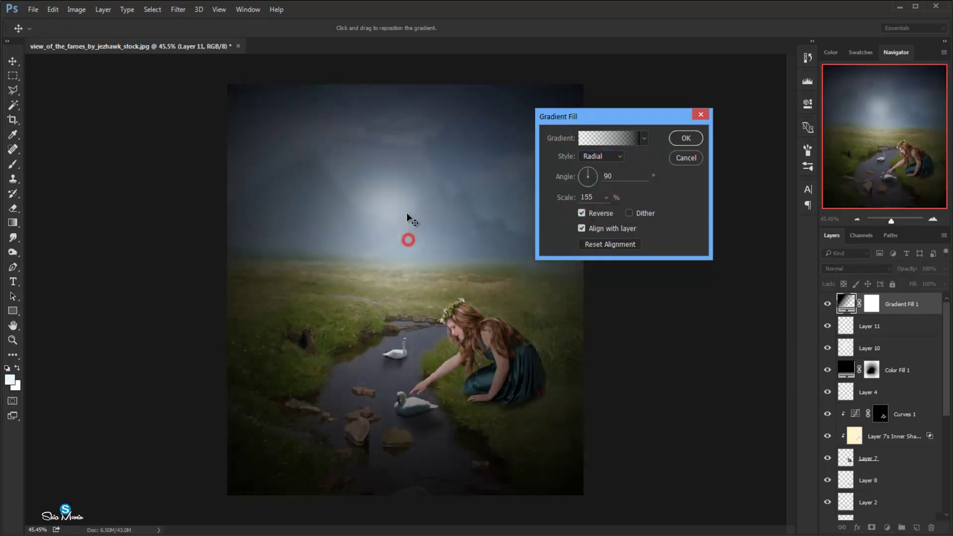
pyautogui.moveTo(604, 211); pyautogui.dragTo(612, 211)
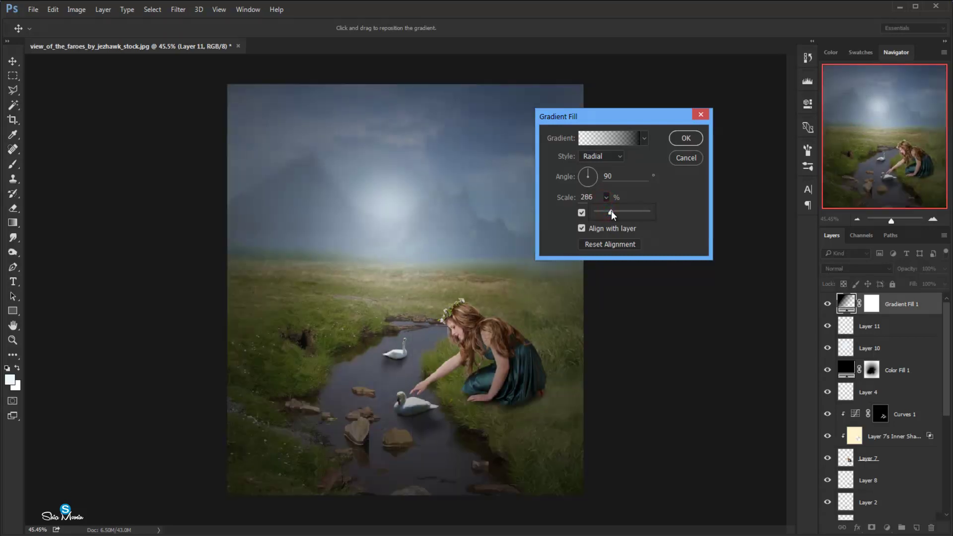
# - Paint black on the Gradient Fill 1 mask with a 500 px brush over the stream and mountains
pyautogui.click(681, 135)
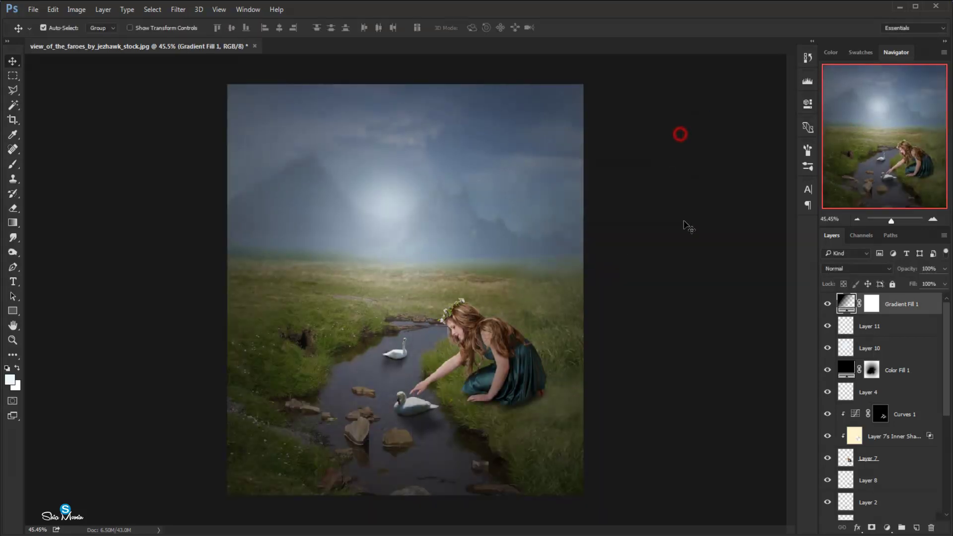
pyautogui.click(873, 312)
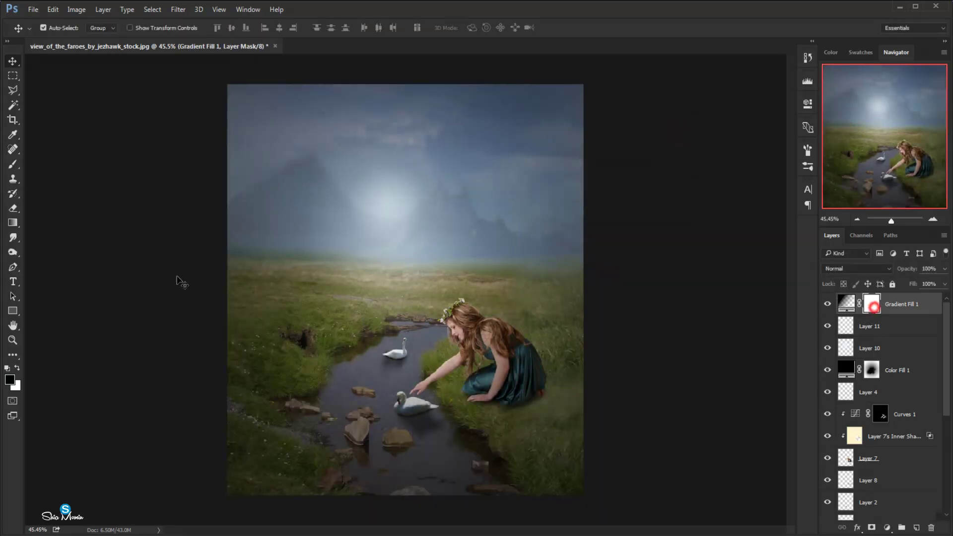
pyautogui.click(14, 166)
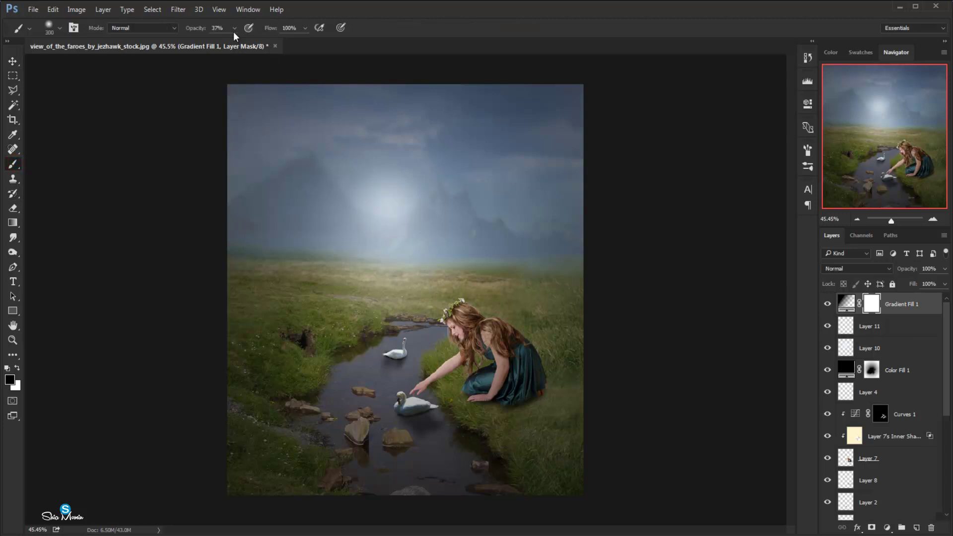
pyautogui.moveTo(233, 30); pyautogui.dragTo(255, 46)
pyautogui.moveTo(319, 234); pyautogui.dragTo(340, 323)
pyautogui.press(']')
pyautogui.press(']')
pyautogui.moveTo(405, 316)
pyautogui.mouseDown()
pyautogui.moveTo(466, 251)
pyautogui.moveTo(486, 184)
pyautogui.moveTo(417, 187)
pyautogui.mouseUp()
pyautogui.moveTo(268, 222); pyautogui.dragTo(362, 213)
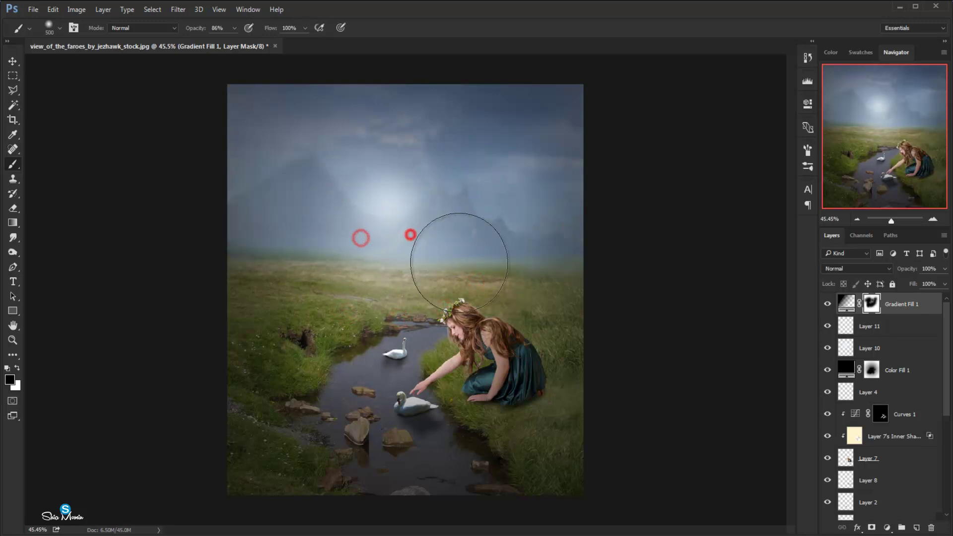
pyautogui.moveTo(380, 298)
pyautogui.mouseDown()
pyautogui.moveTo(484, 112)
pyautogui.moveTo(560, 181)
pyautogui.moveTo(183, 179)
pyautogui.moveTo(434, 188)
pyautogui.moveTo(379, 134)
pyautogui.moveTo(369, 213)
pyautogui.moveTo(329, 314)
pyautogui.moveTo(427, 328)
pyautogui.moveTo(425, 404)
pyautogui.moveTo(425, 372)
pyautogui.moveTo(320, 396)
pyautogui.mouseUp()
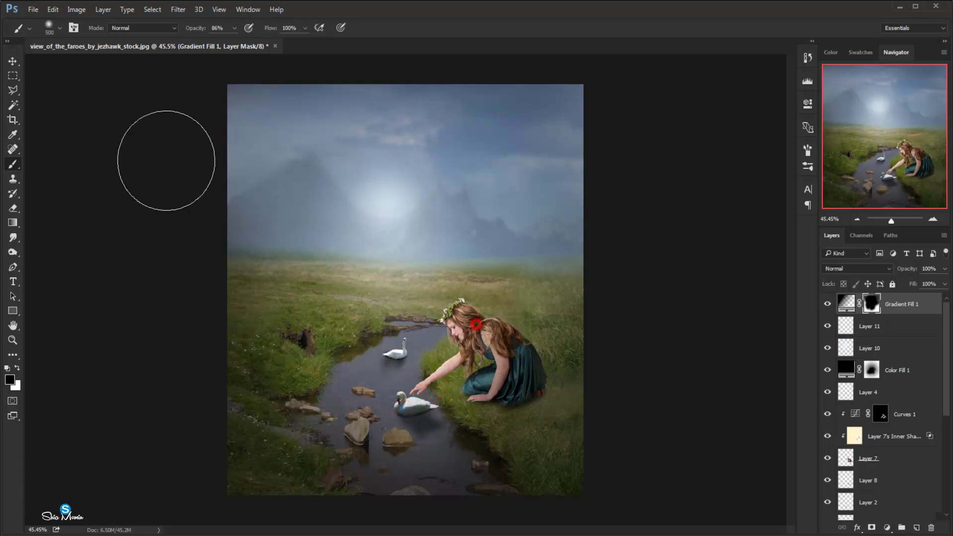
pyautogui.click(13, 62)
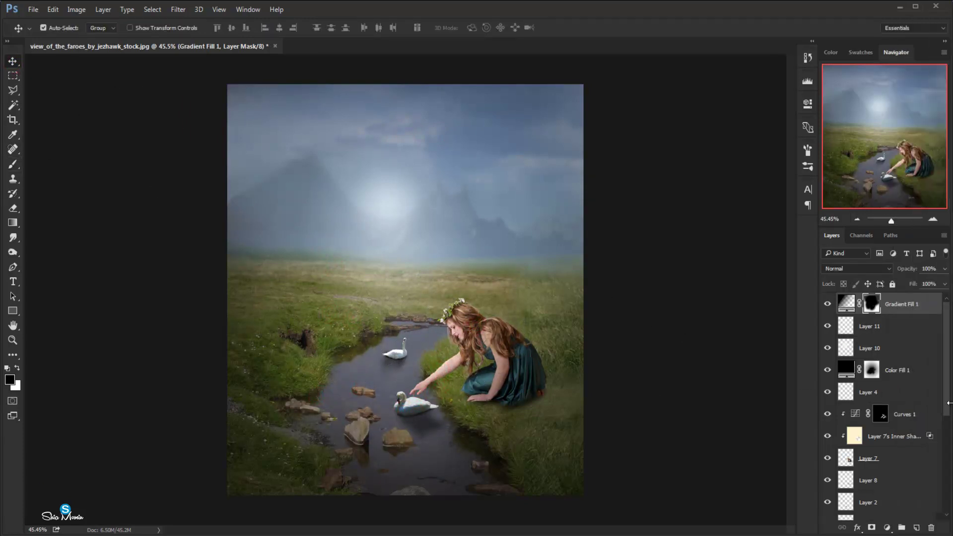
# - Paint a soft black shadow under the girl's knees on a new layer clipped to Layer 0
pyautogui.scroll(-3, 943, 403)
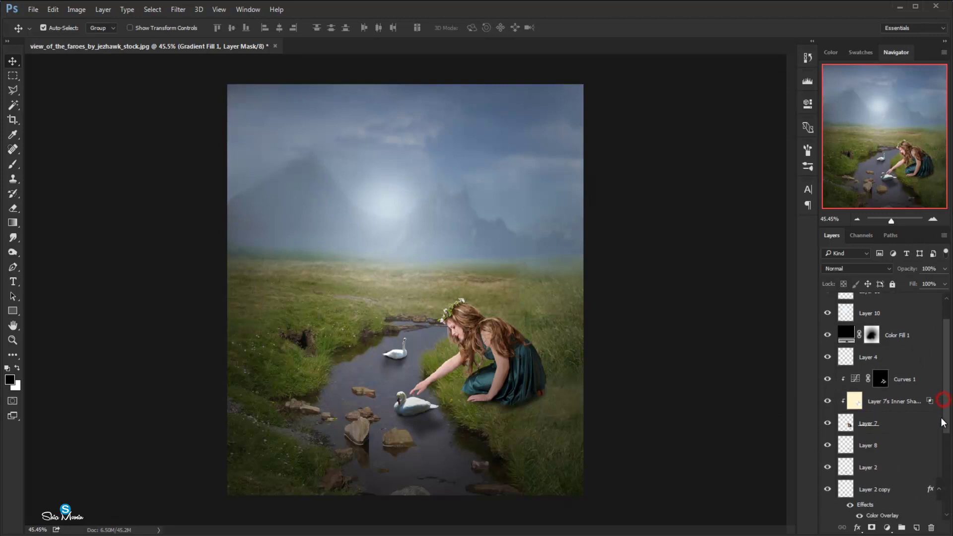
pyautogui.click(886, 407)
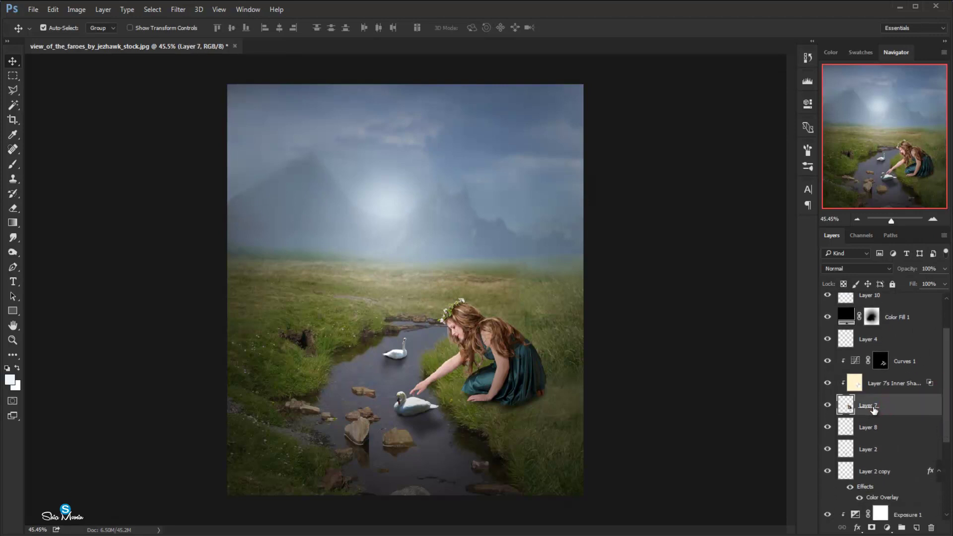
pyautogui.moveTo(949, 427); pyautogui.dragTo(950, 496)
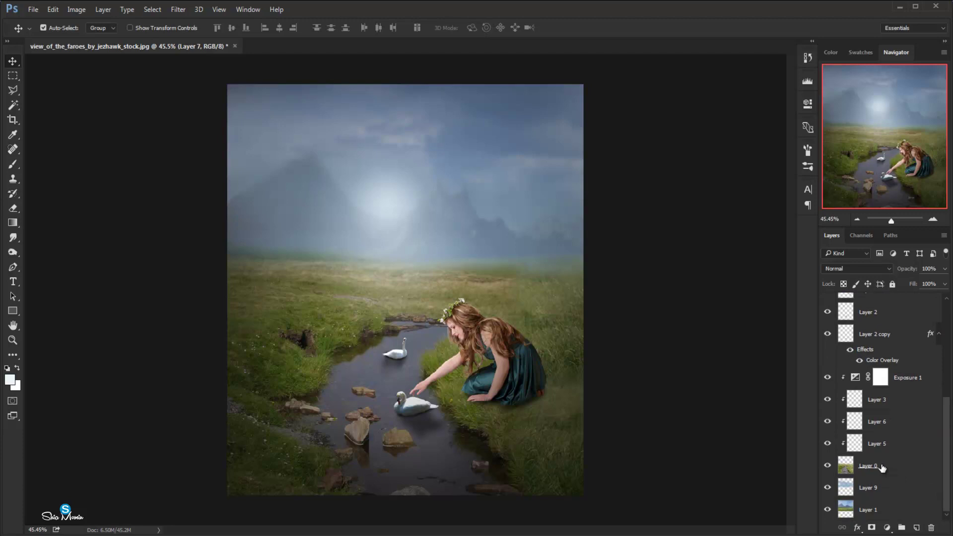
pyautogui.click(882, 467)
pyautogui.click(916, 528)
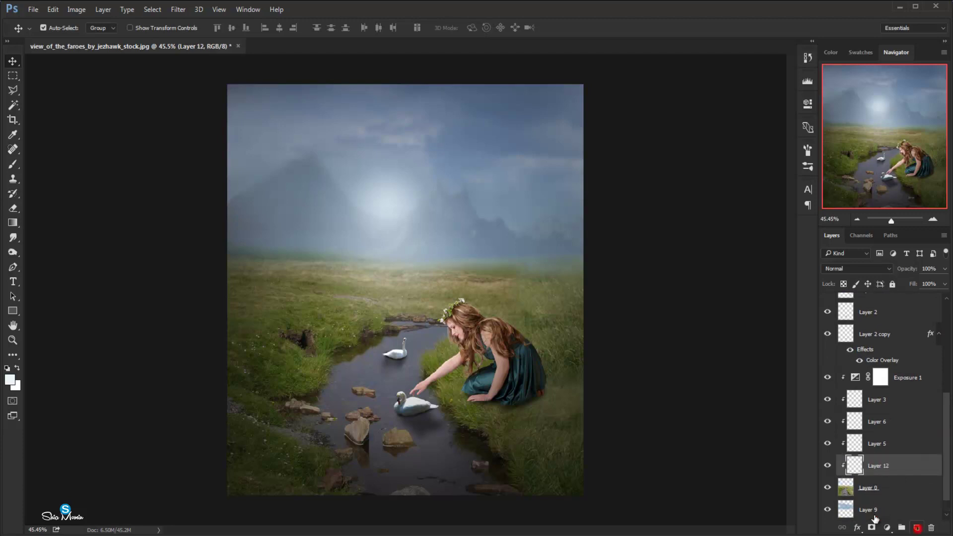
pyautogui.click(13, 164)
pyautogui.click(7, 368)
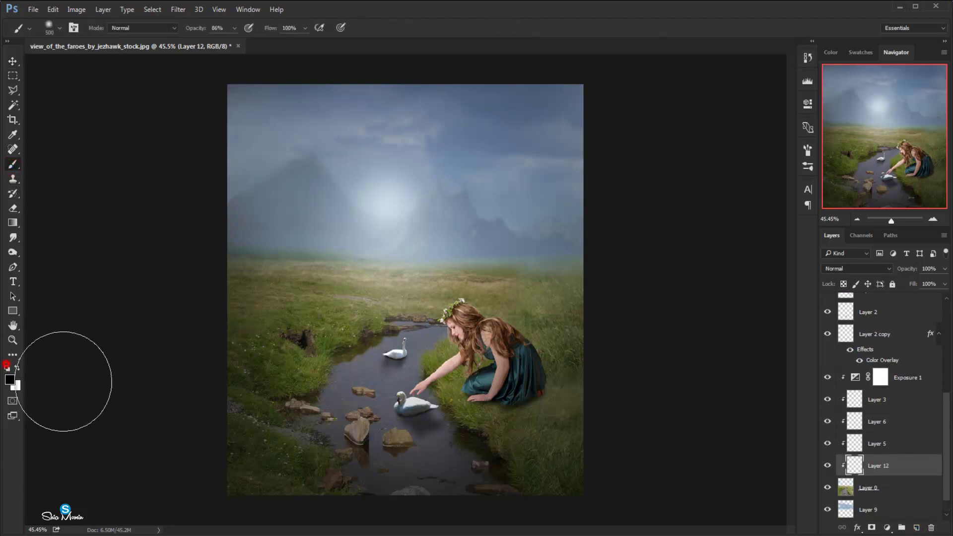
pyautogui.press('[')
pyautogui.press('[')
pyautogui.press('[')
pyautogui.moveTo(465, 428)
pyautogui.mouseDown()
pyautogui.moveTo(504, 422)
pyautogui.moveTo(486, 412)
pyautogui.moveTo(532, 398)
pyautogui.moveTo(560, 452)
pyautogui.mouseUp()
pyautogui.press(']')
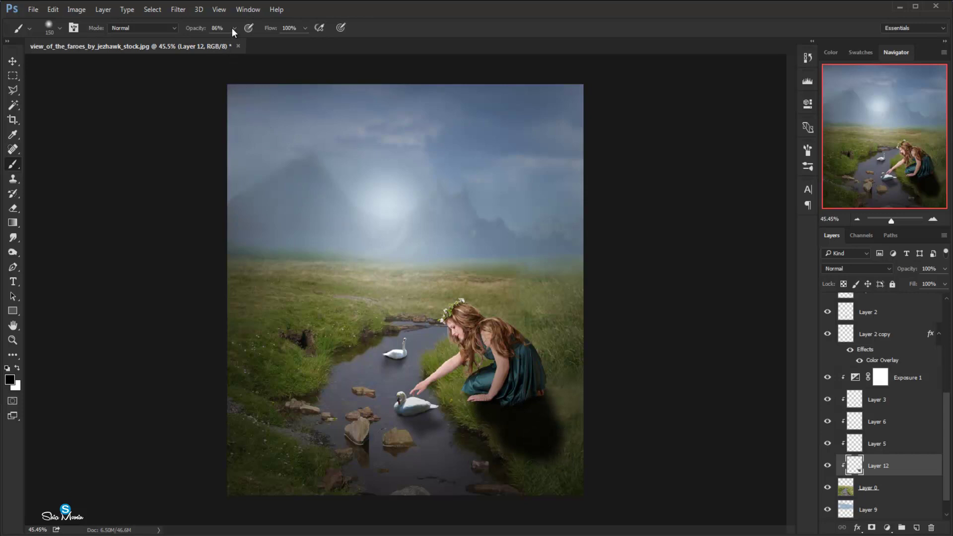
# - Fade the shadow layer to 42% opacity and skew it to lie along the ground
pyautogui.click(941, 269)
pyautogui.click(910, 282)
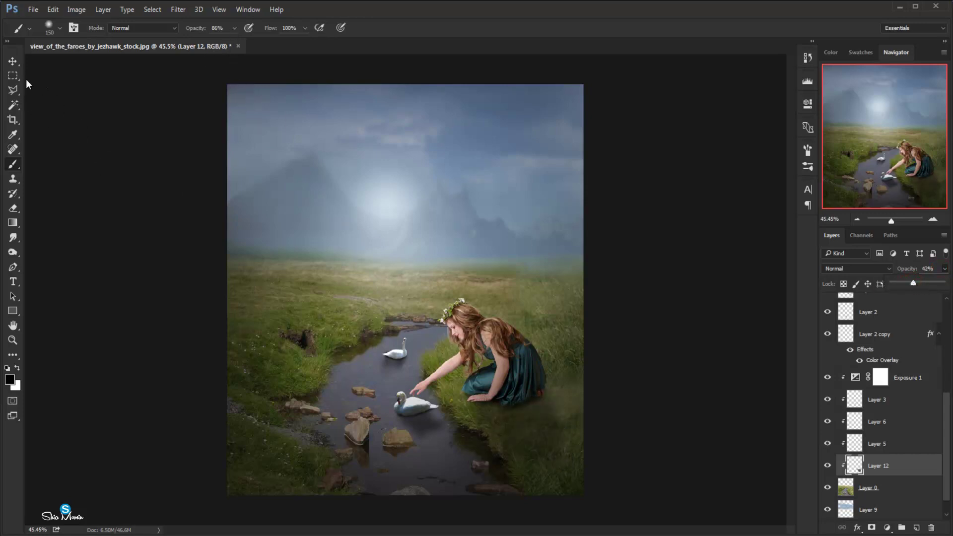
pyautogui.click(13, 61)
pyautogui.hotkey('ctrl', 't')
pyautogui.moveTo(520, 483); pyautogui.dragTo(532, 478)
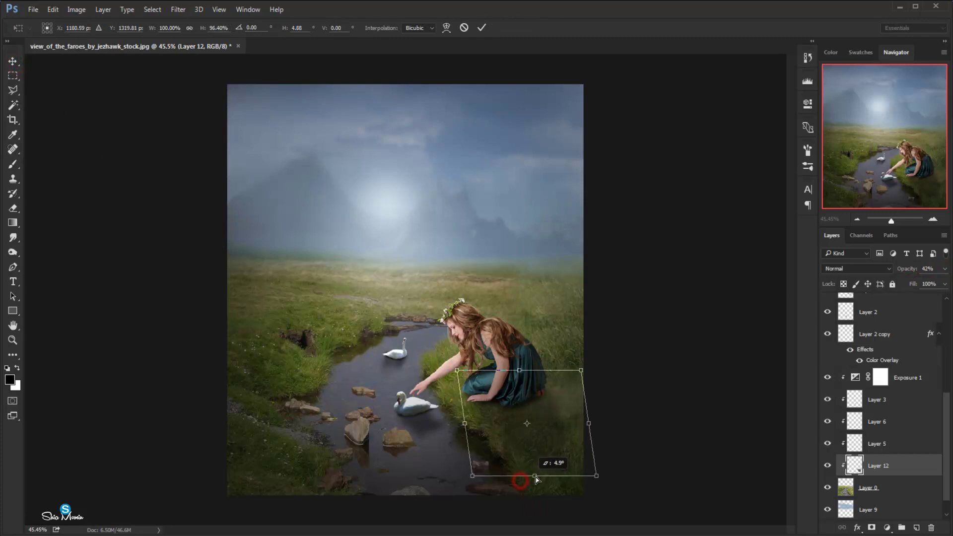
pyautogui.moveTo(466, 425); pyautogui.dragTo(469, 425)
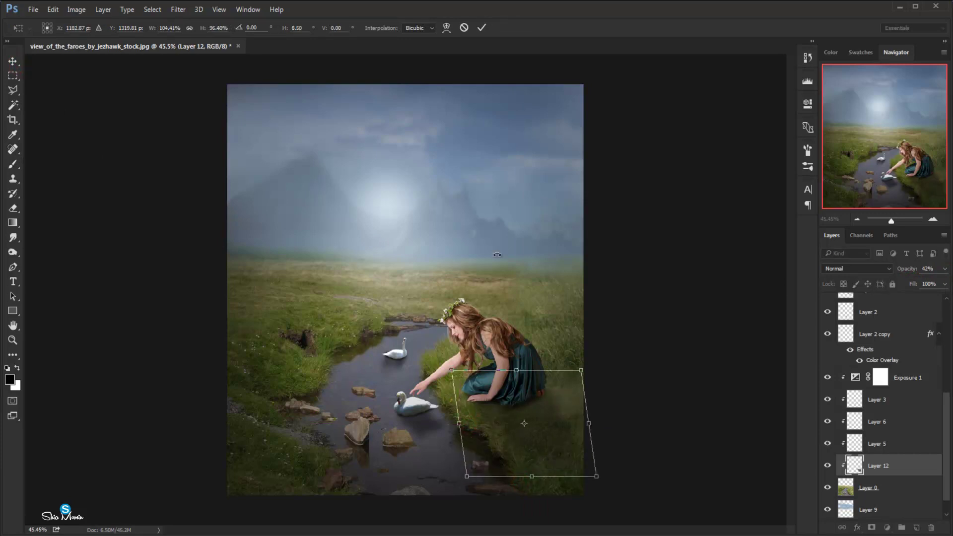
pyautogui.click(481, 28)
# - Stamp rain streaks with the 1312 px rain brush on a new layer above Gradient Fill 1
pyautogui.scroll(-1, 433, 246)
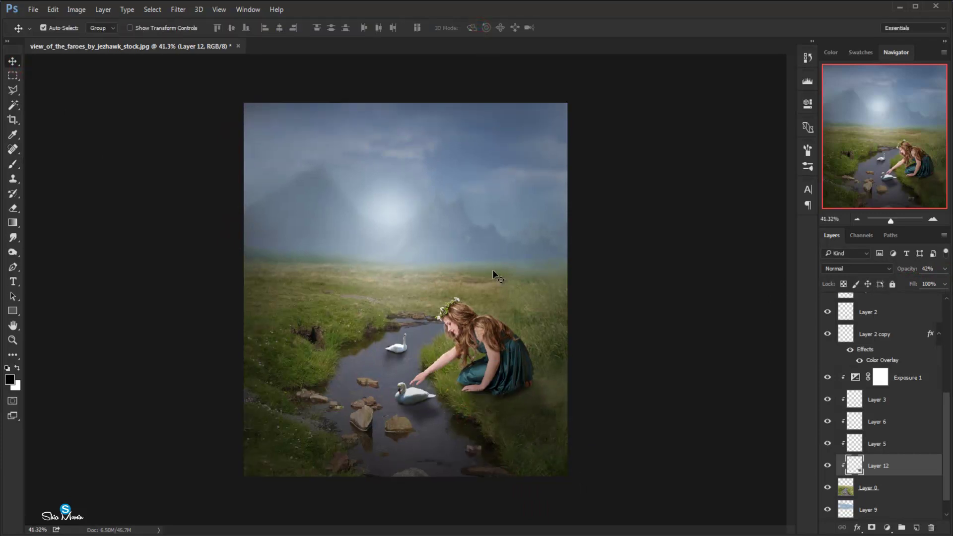
pyautogui.click(827, 466)
pyautogui.moveTo(945, 422); pyautogui.dragTo(945, 332)
pyautogui.click(904, 303)
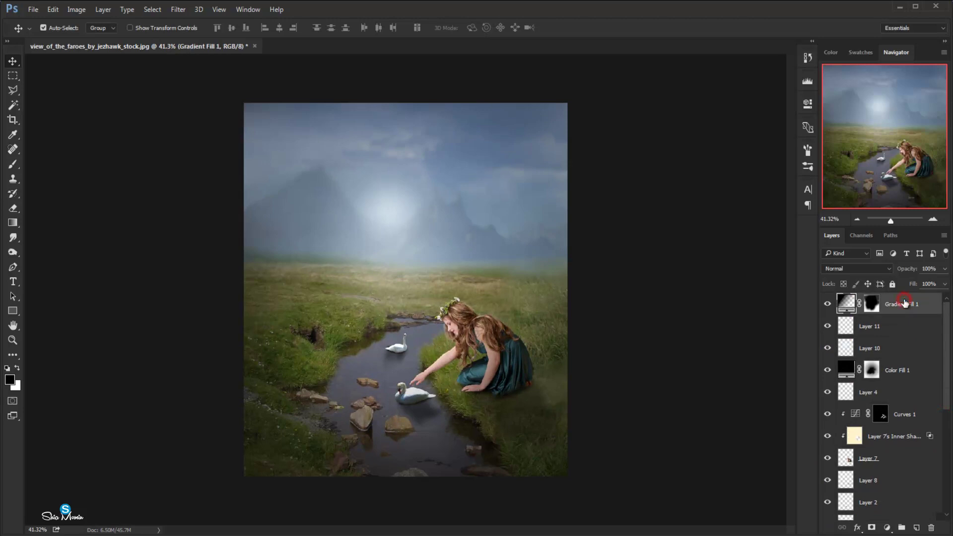
pyautogui.click(916, 527)
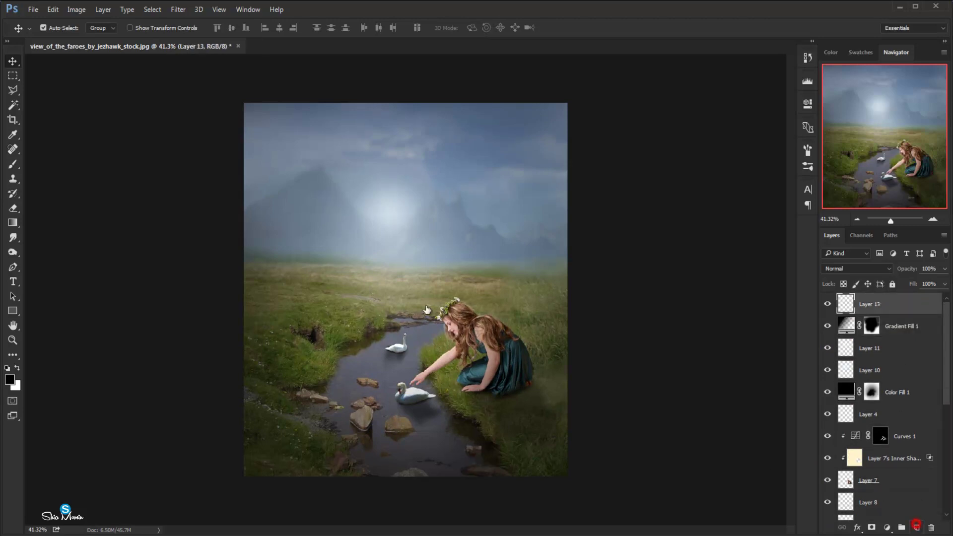
pyautogui.click(13, 164)
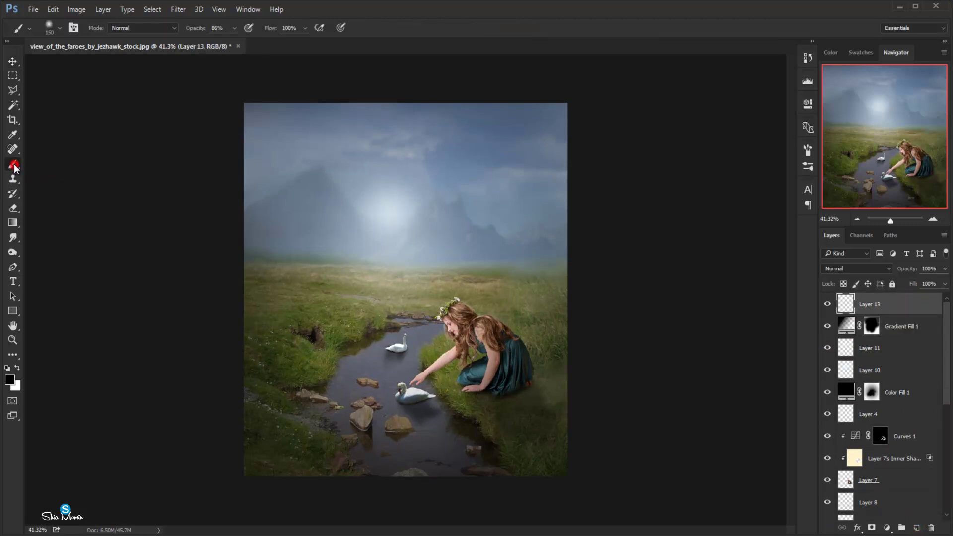
pyautogui.click(44, 33)
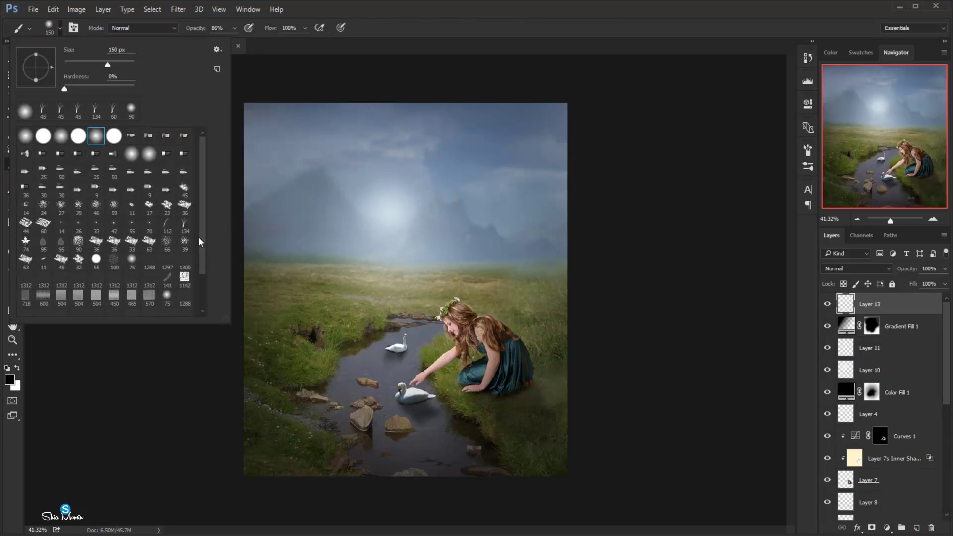
pyautogui.moveTo(201, 243); pyautogui.dragTo(202, 253)
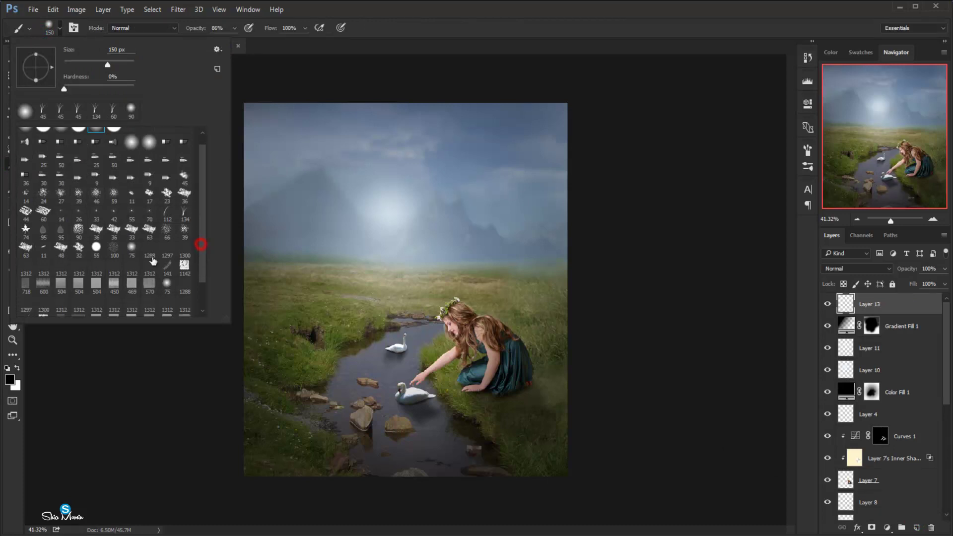
pyautogui.click(132, 266)
pyautogui.click(235, 29)
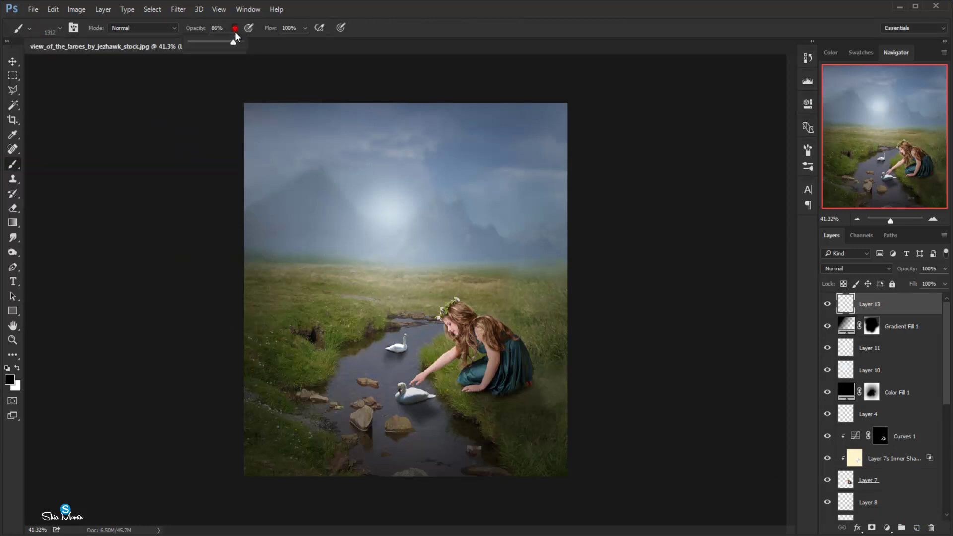
pyautogui.click(304, 28)
pyautogui.click(344, 222)
# - Scale the rain layer up to cover the whole image
pyautogui.scroll(1, 371, 235)
pyautogui.hotkey('ctrl', 't')
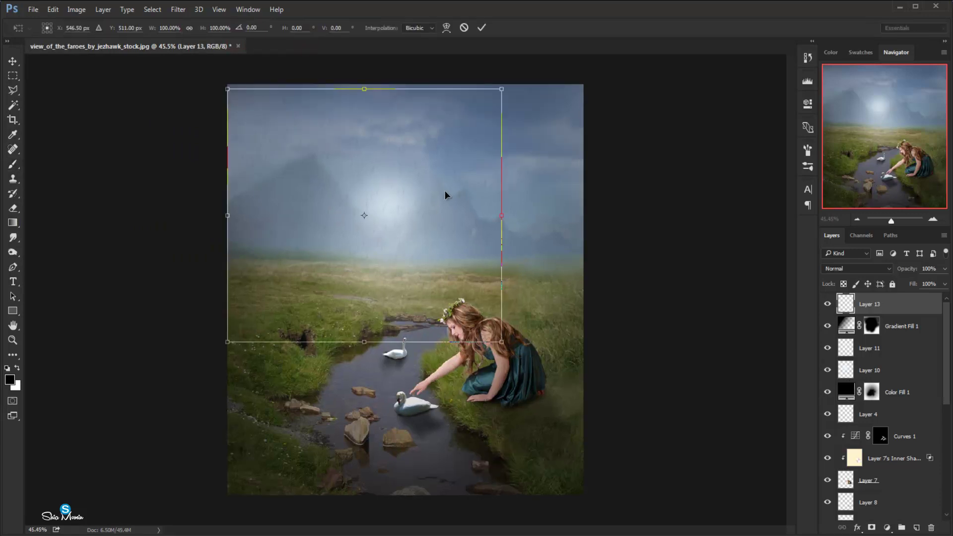
pyautogui.click(452, 168)
pyautogui.moveTo(493, 339)
pyautogui.mouseDown()
pyautogui.moveTo(528, 390)
pyautogui.moveTo(581, 384)
pyautogui.moveTo(582, 417)
pyautogui.mouseUp()
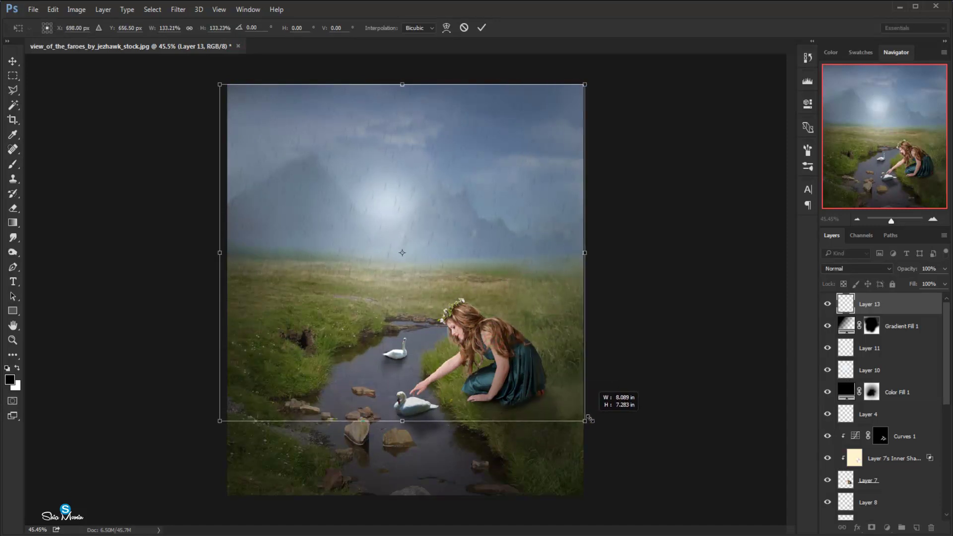
pyautogui.click(481, 29)
# - Duplicate the rain layer and shrink the copy to about 53%
pyautogui.hotkey('ctrl', 'j')
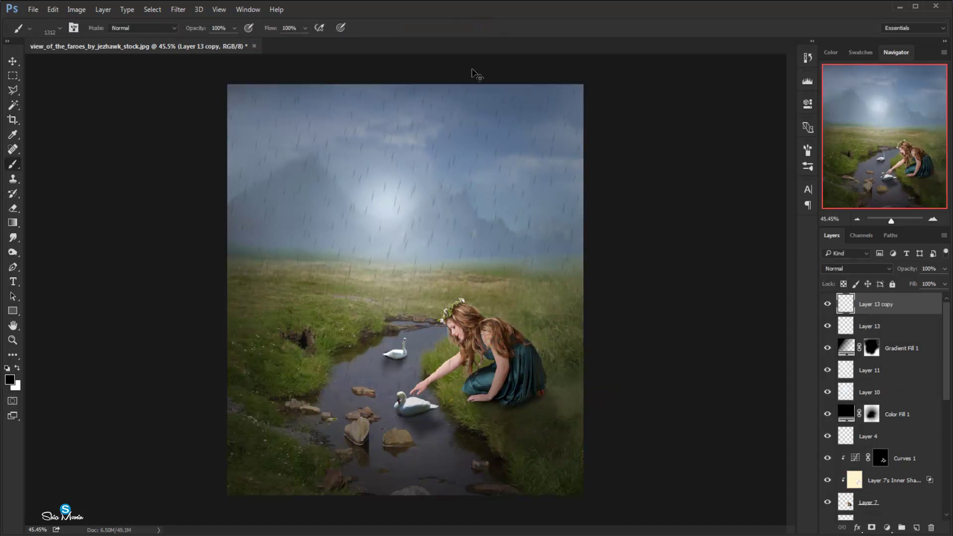
pyautogui.hotkey('ctrl', 't')
pyautogui.moveTo(583, 85)
pyautogui.mouseDown()
pyautogui.moveTo(499, 164)
pyautogui.moveTo(417, 133)
pyautogui.mouseUp()
pyautogui.doubleClick(418, 124)
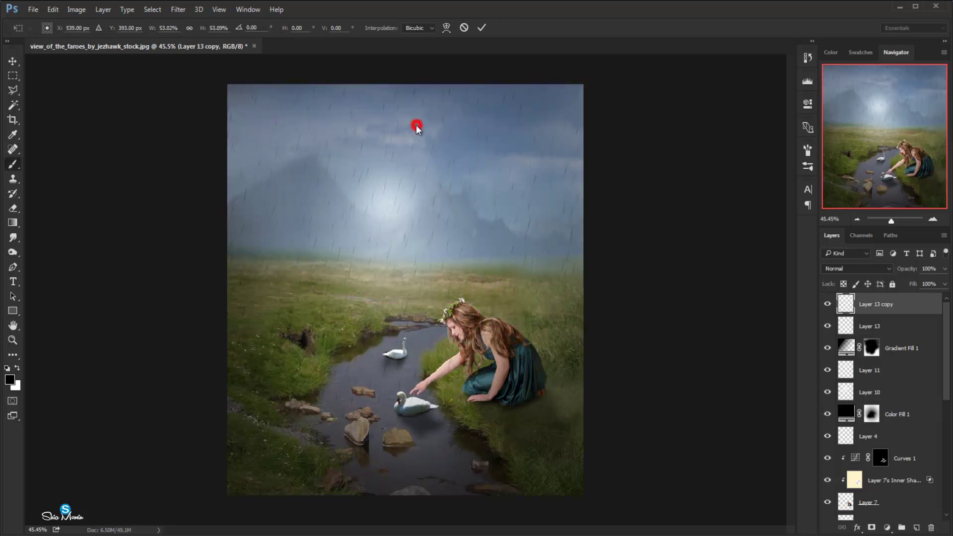
pyautogui.click(12, 63)
# - Add a white Color Overlay layer style to the Layer 13 copy rain layer
pyautogui.click(102, 9)
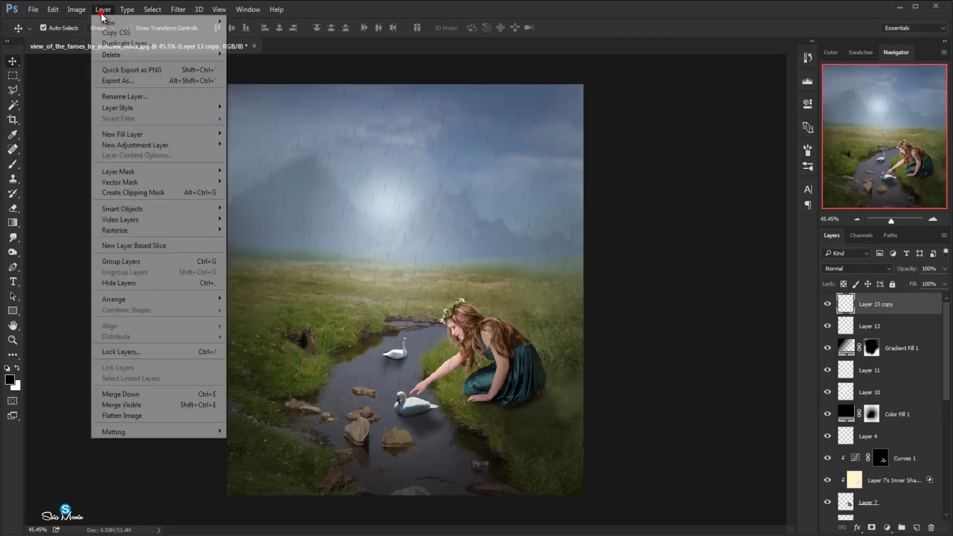
pyautogui.click(119, 108)
pyautogui.click(251, 177)
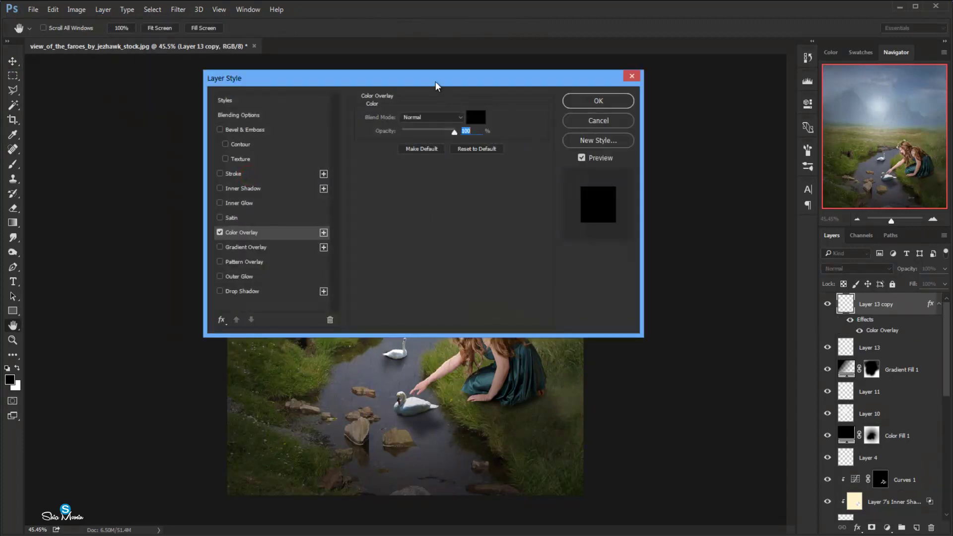
pyautogui.moveTo(432, 79); pyautogui.dragTo(485, 219)
pyautogui.click(530, 262)
pyautogui.click(504, 297)
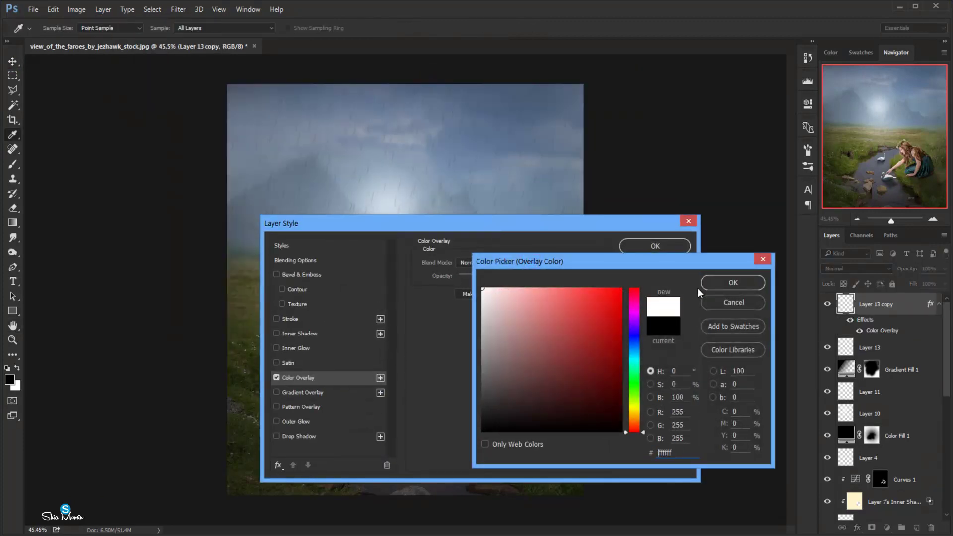
pyautogui.click(709, 283)
pyautogui.click(650, 251)
# - Apply the same white Color Overlay to Layer 13 and compare the rain at 50% zoom
pyautogui.click(856, 347)
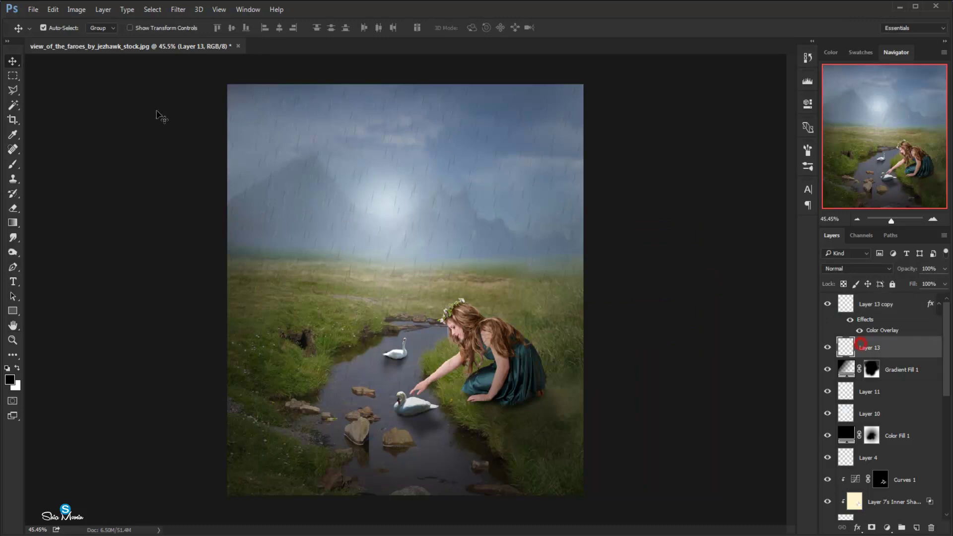
pyautogui.click(103, 9)
pyautogui.click(263, 177)
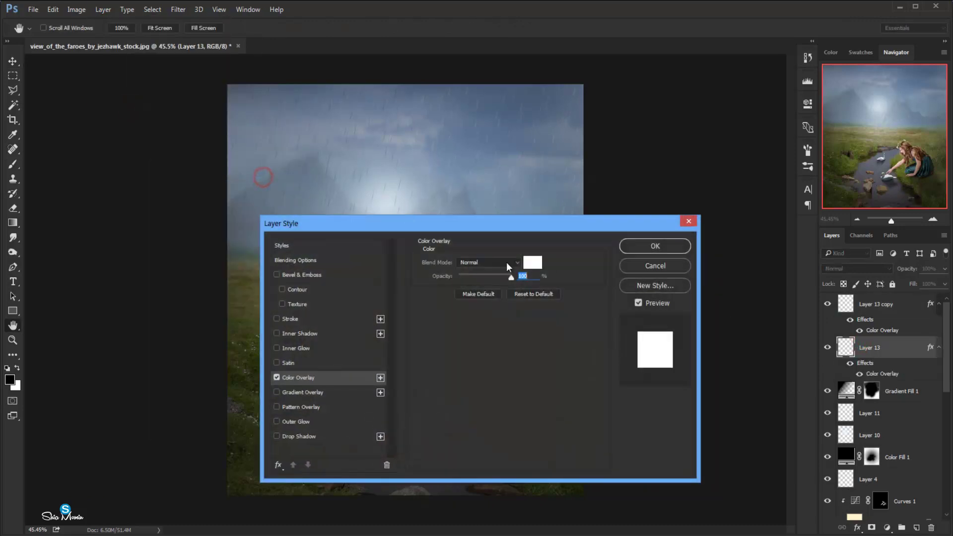
pyautogui.click(629, 248)
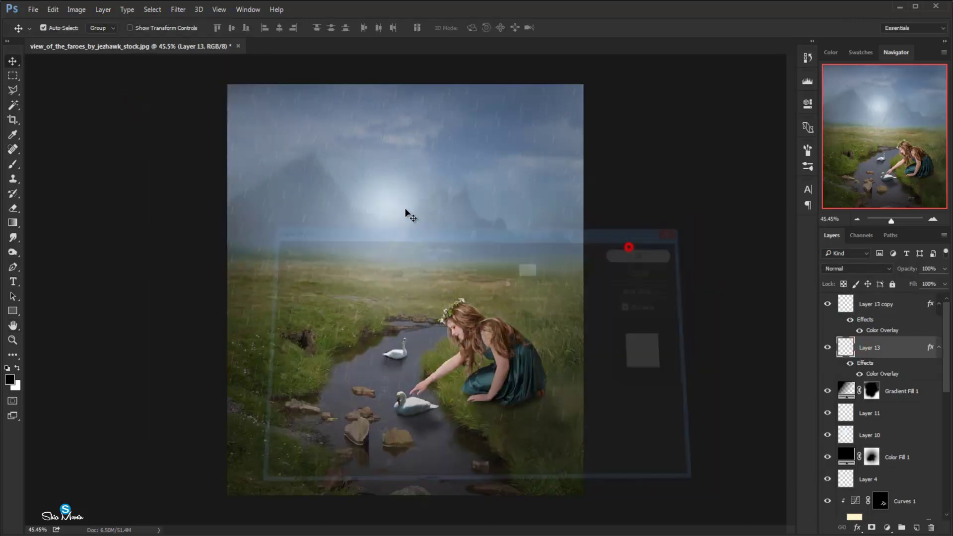
pyautogui.click(14, 62)
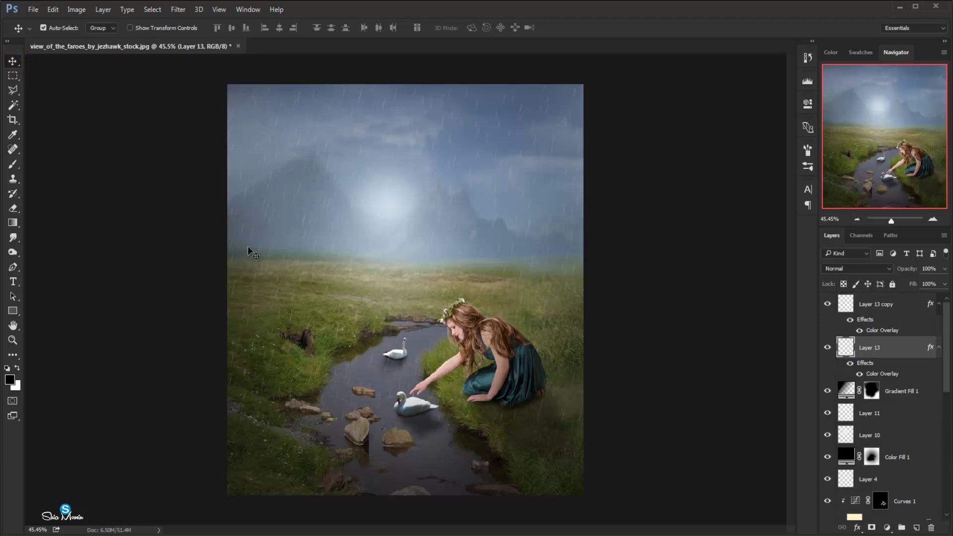
pyautogui.hotkey('ctrl', '+')
pyautogui.click(828, 347)
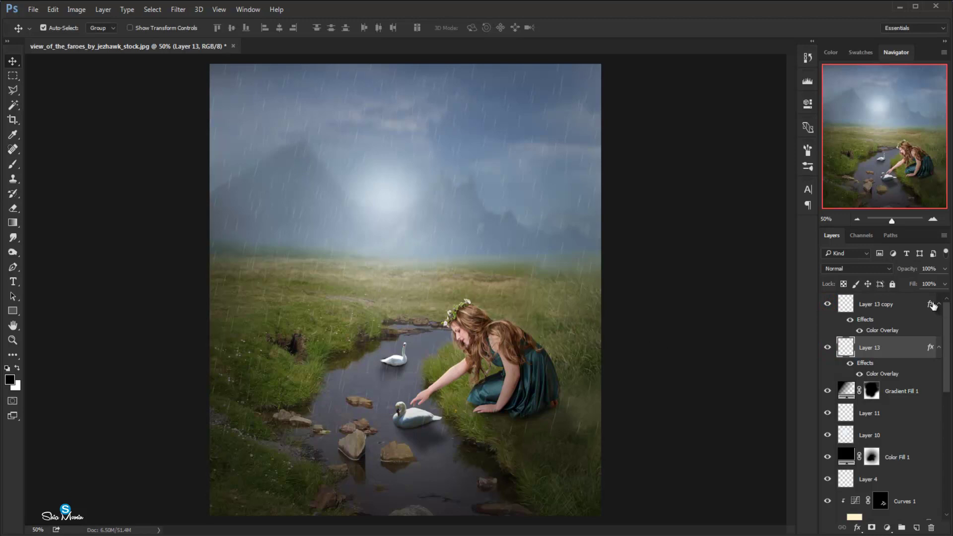
# - Stamp a white splash on the stream with the 83 px splash brush at 40 px on a new layer
pyautogui.click(913, 299)
pyautogui.click(916, 528)
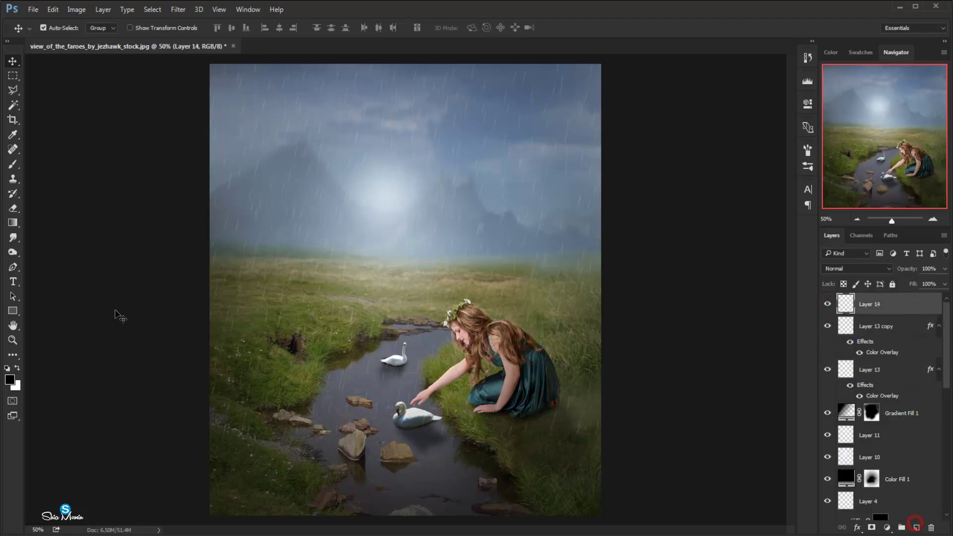
pyautogui.click(18, 369)
pyautogui.press('b')
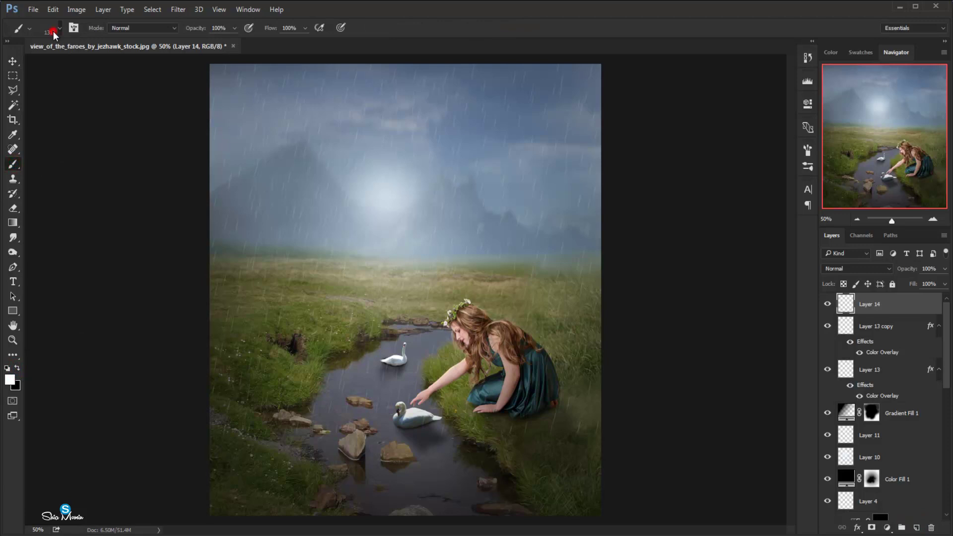
pyautogui.click(51, 28)
pyautogui.moveTo(202, 272); pyautogui.dragTo(202, 296)
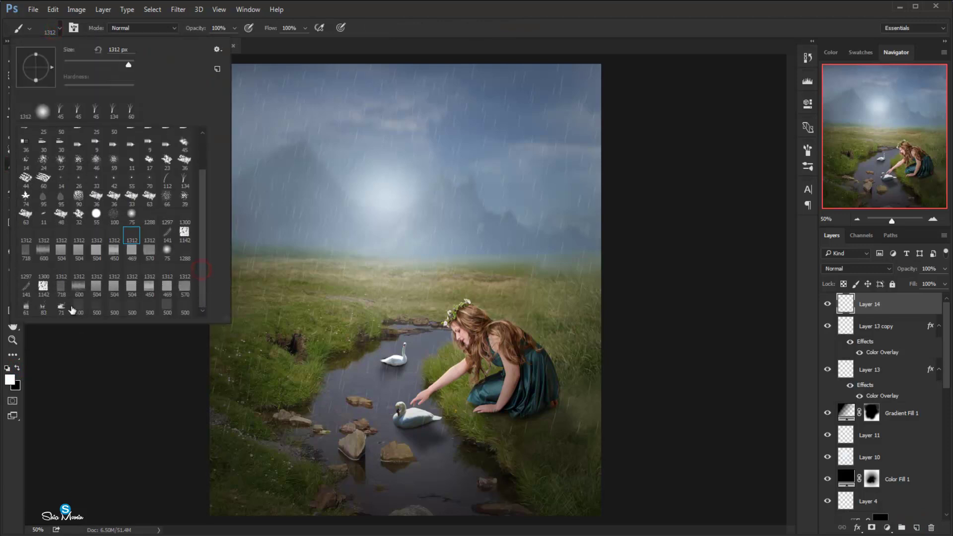
pyautogui.click(42, 308)
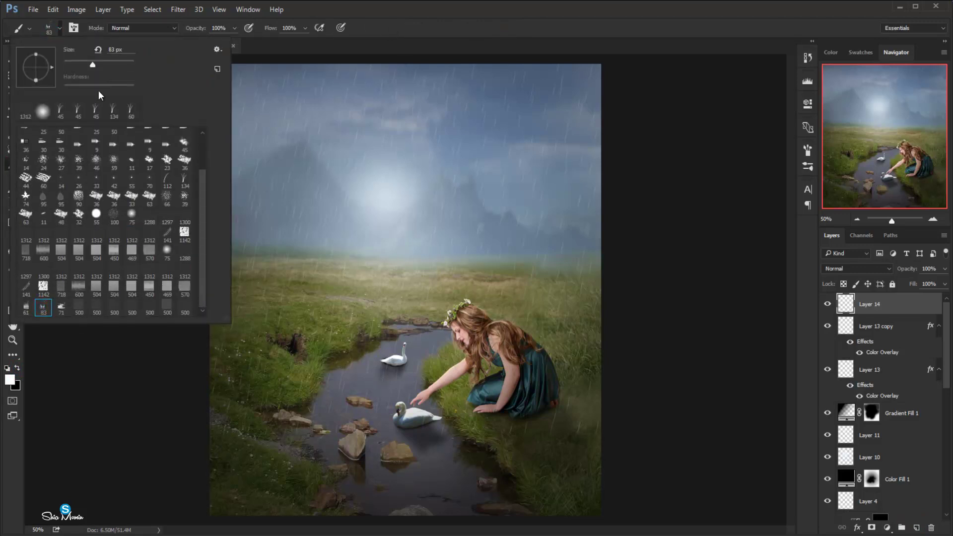
pyautogui.click(79, 64)
pyautogui.click(354, 378)
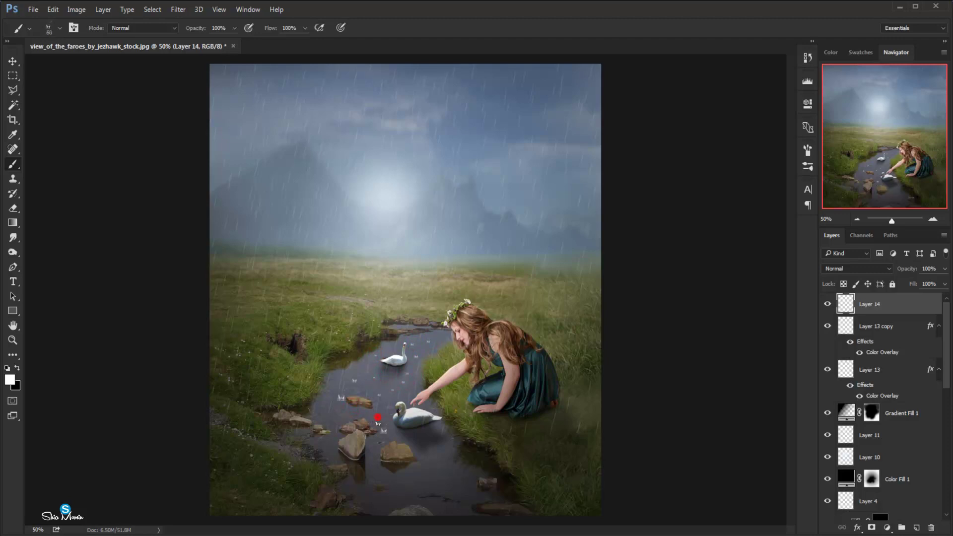
pyautogui.click(427, 445)
# - Stamp two more splashes on a second new layer and fade it to 29% opacity
pyautogui.click(916, 528)
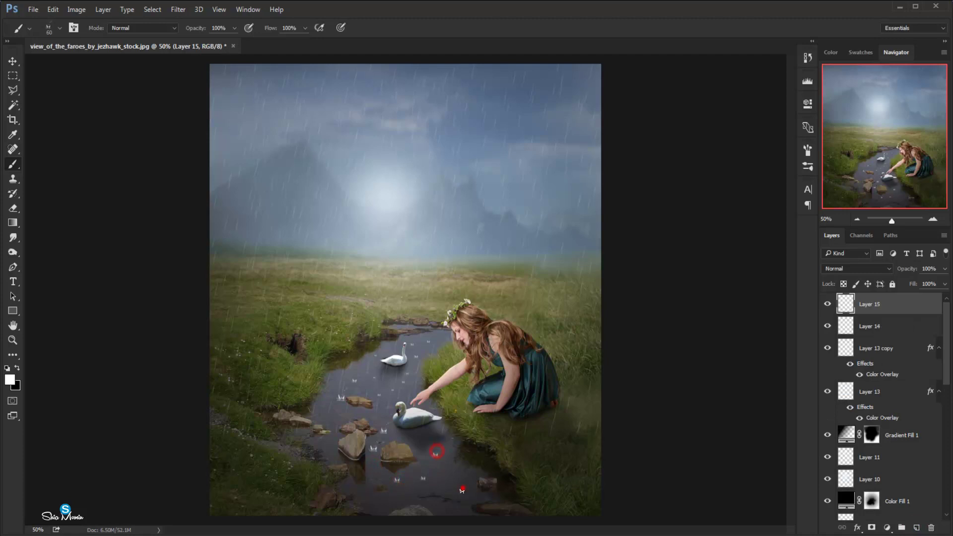
pyautogui.click(462, 490)
pyautogui.click(467, 473)
pyautogui.click(944, 268)
pyautogui.click(911, 283)
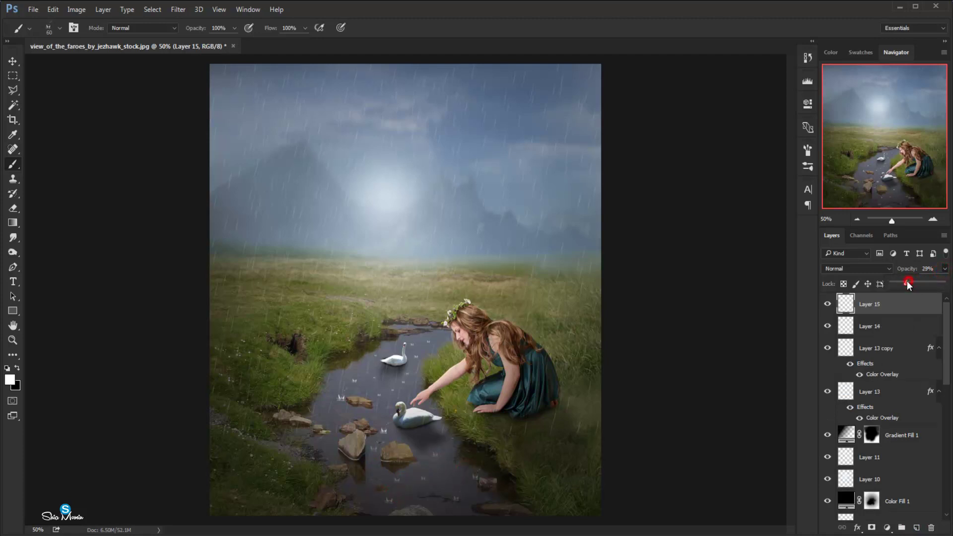
# - Add a Photo Filter adjustment using the Blue filter at about 21% density and compare the tint
pyautogui.click(14, 61)
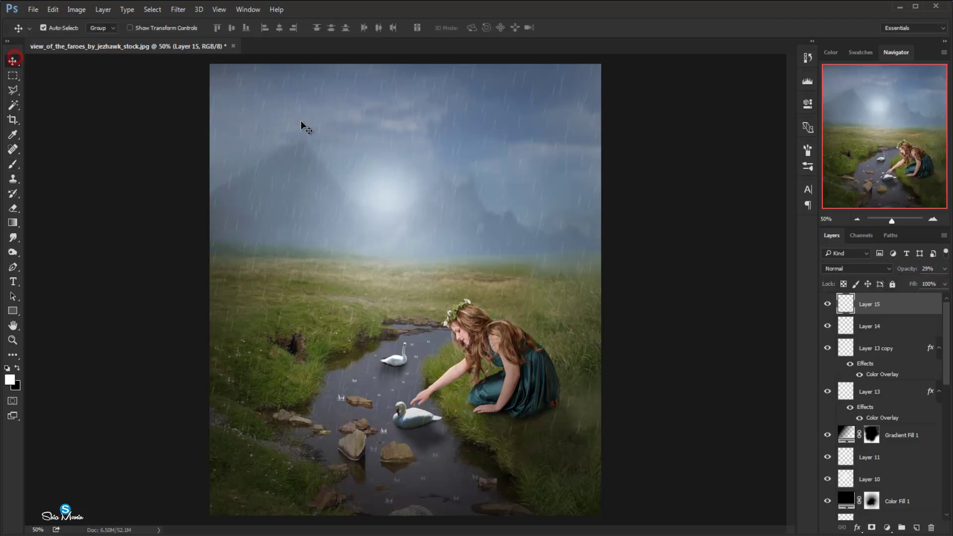
pyautogui.scroll(-1, 305, 128)
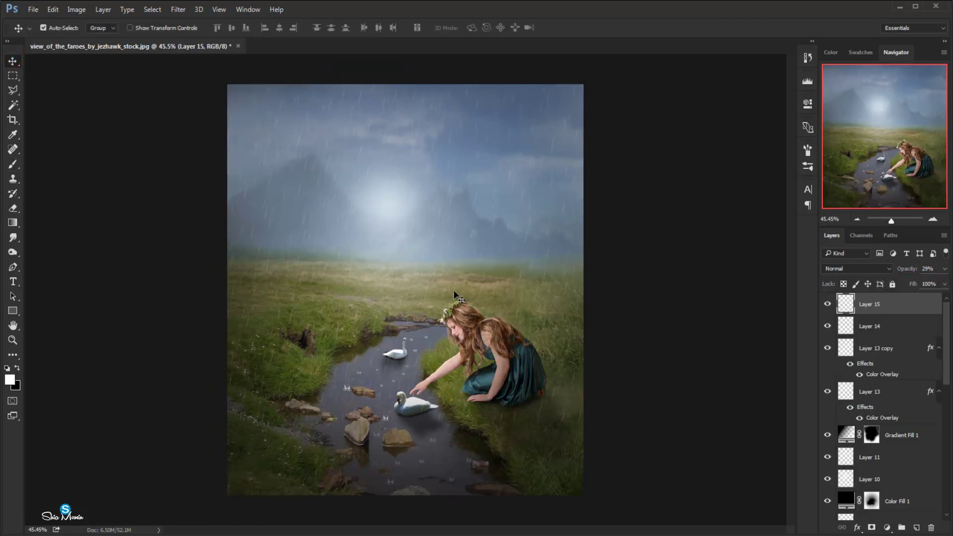
pyautogui.click(887, 530)
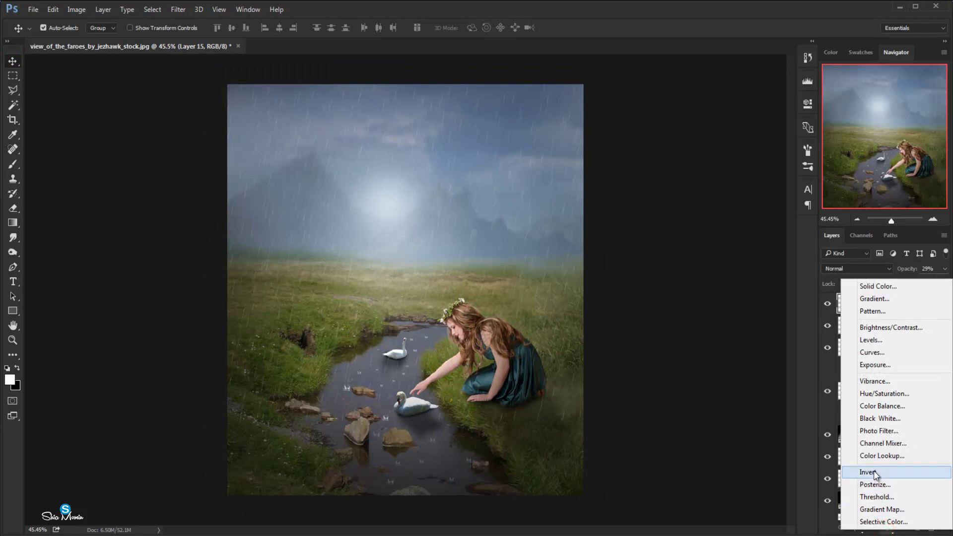
pyautogui.click(874, 430)
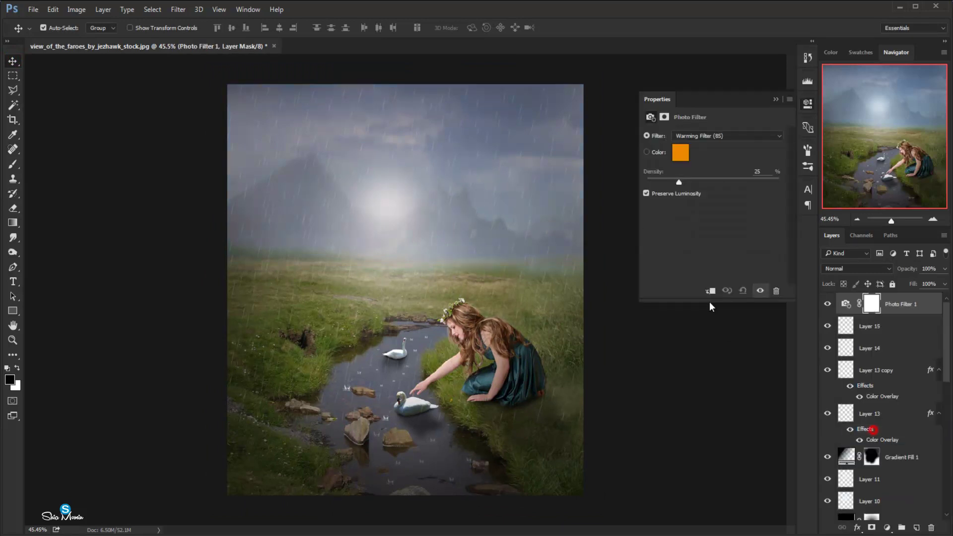
pyautogui.click(687, 137)
pyautogui.click(676, 235)
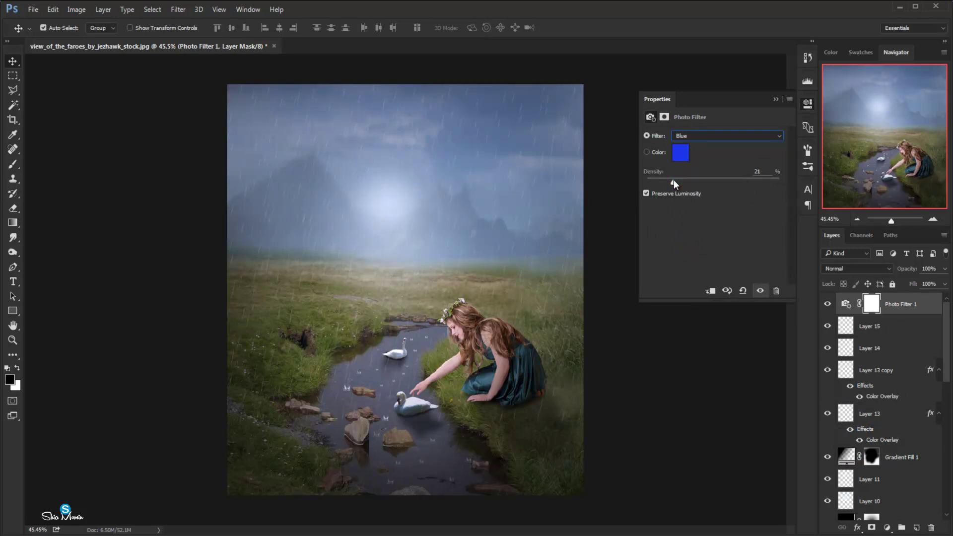
pyautogui.click(776, 99)
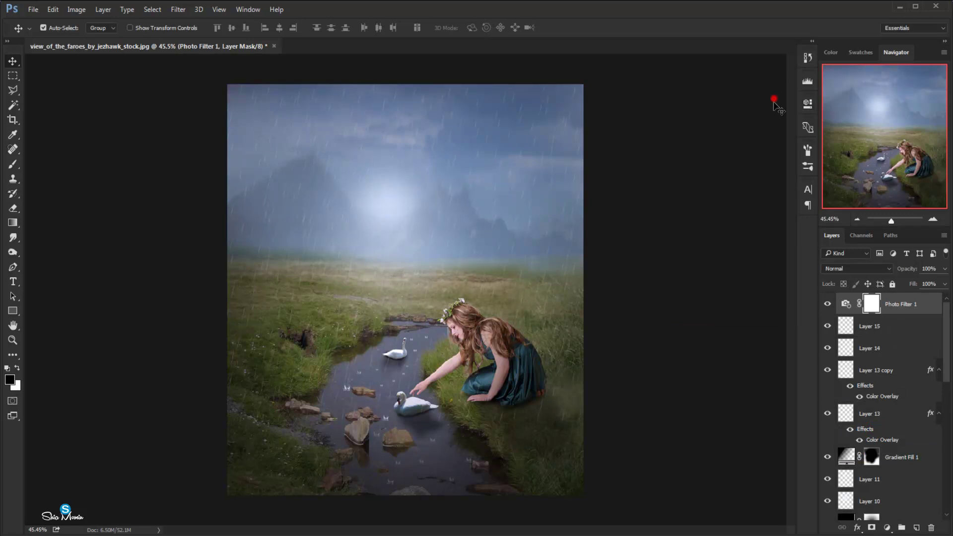
pyautogui.click(827, 304)
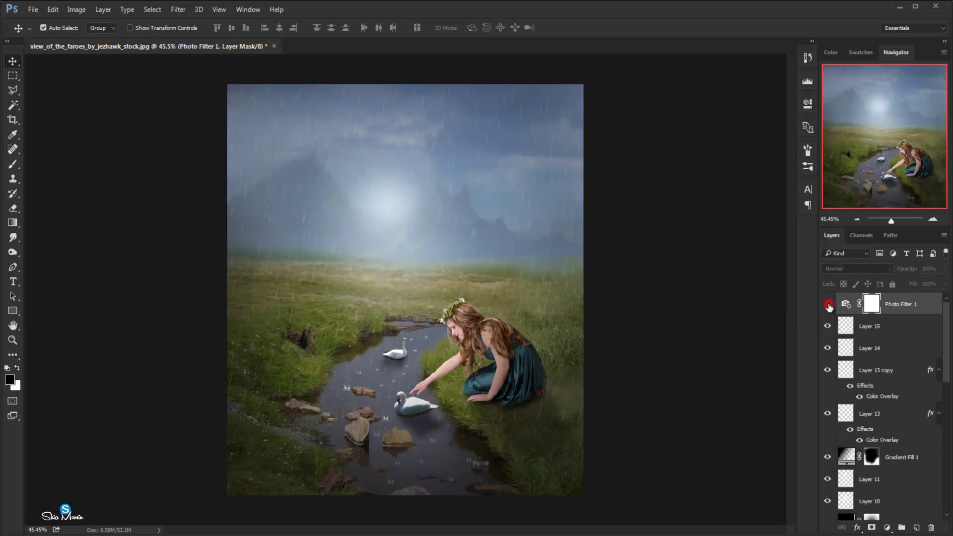
pyautogui.click(737, 281)
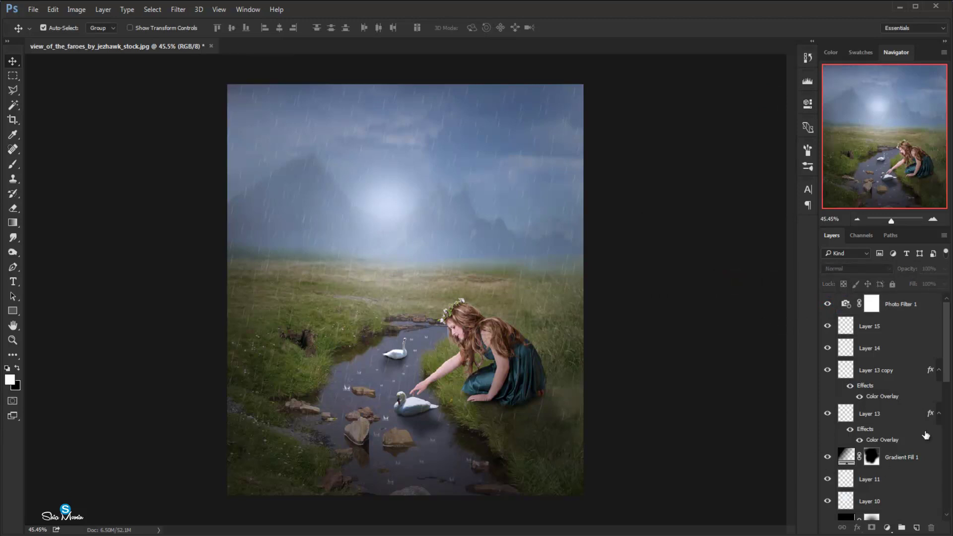
pyautogui.click(888, 528)
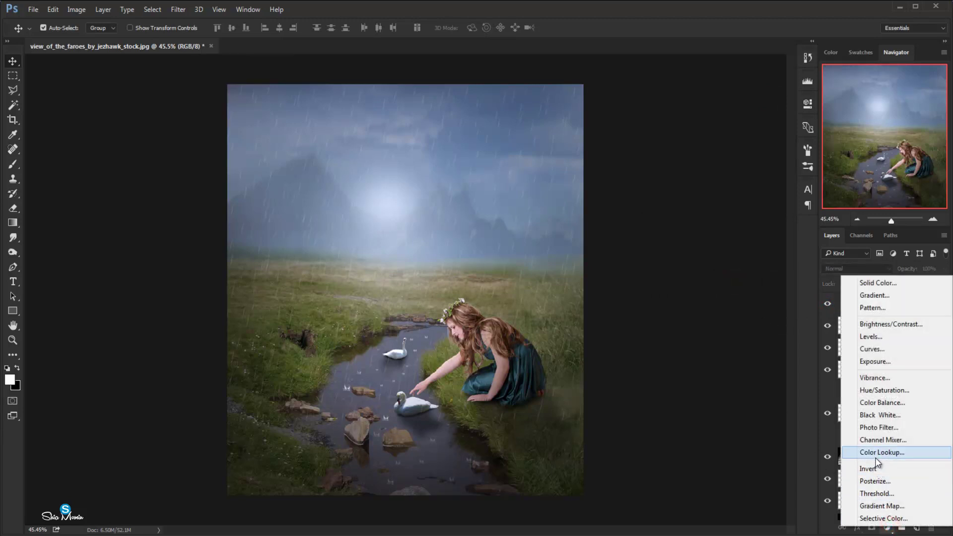
# - Add a Gradient Map adjustment and try Soft Light and Overlay blend modes on it
pyautogui.click(879, 505)
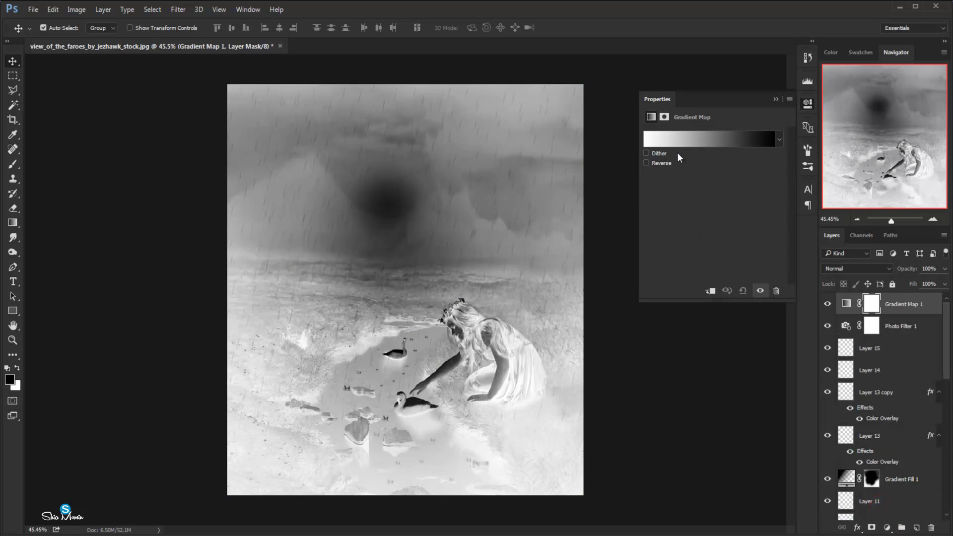
pyautogui.click(776, 100)
pyautogui.click(856, 268)
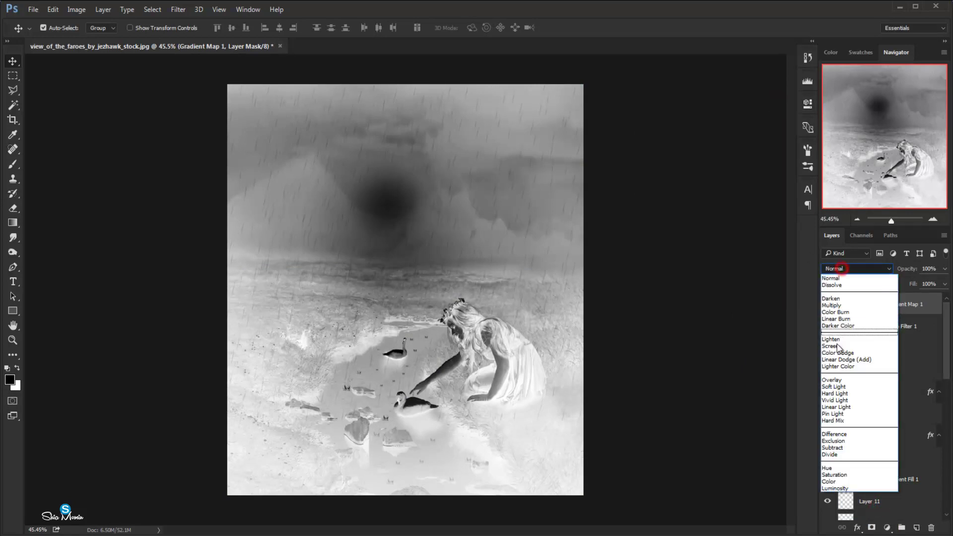
pyautogui.click(833, 386)
pyautogui.click(845, 269)
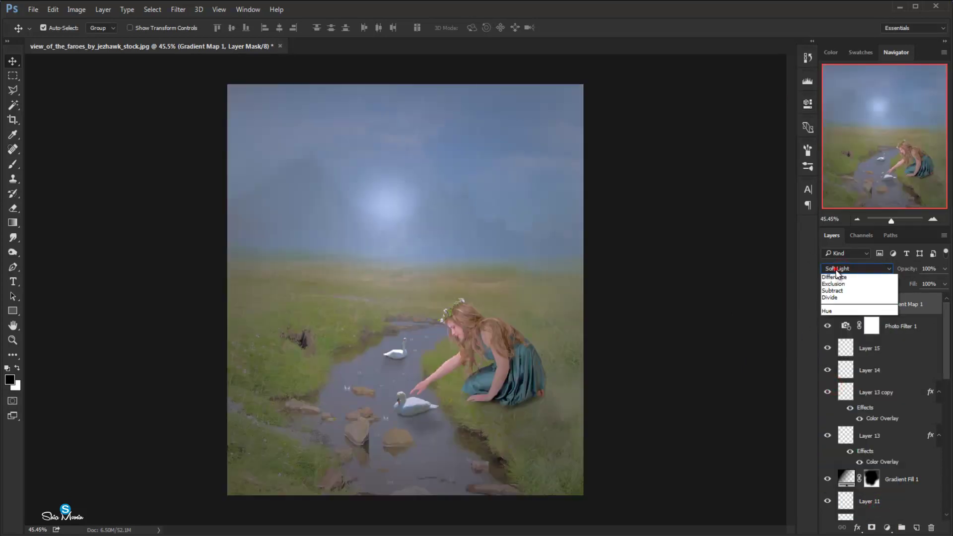
pyautogui.click(830, 382)
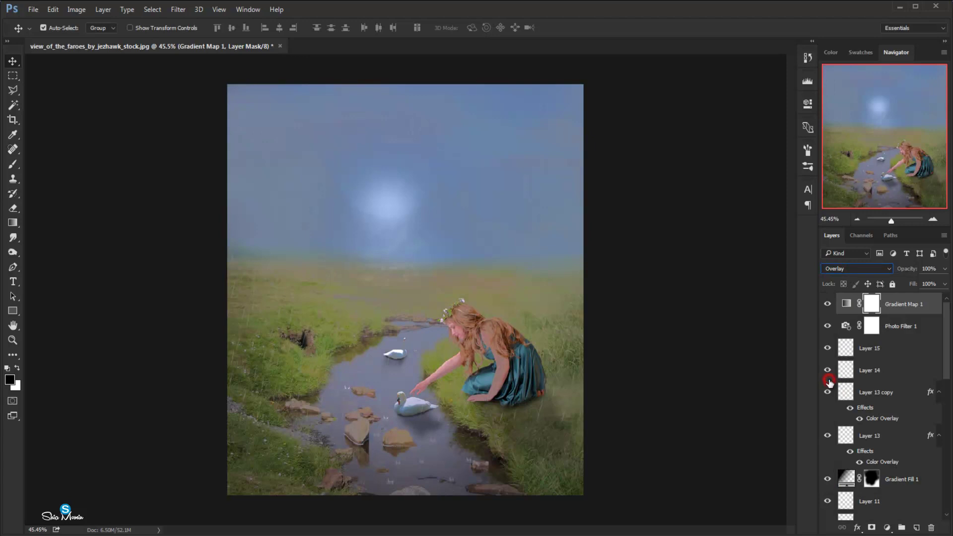
pyautogui.click(730, 272)
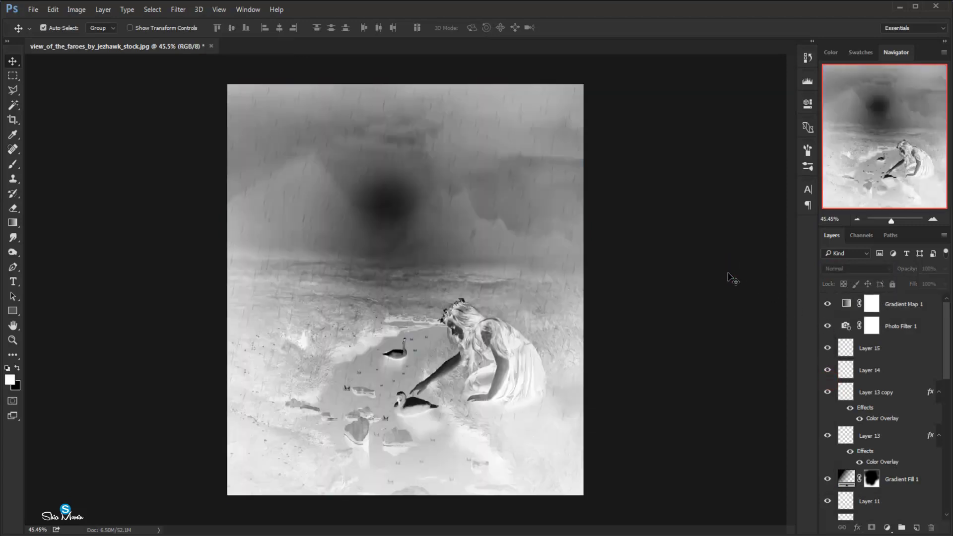
# - Change Gradient Map 1 to the Black, White gradient preset
pyautogui.click(882, 308)
pyautogui.click(846, 304)
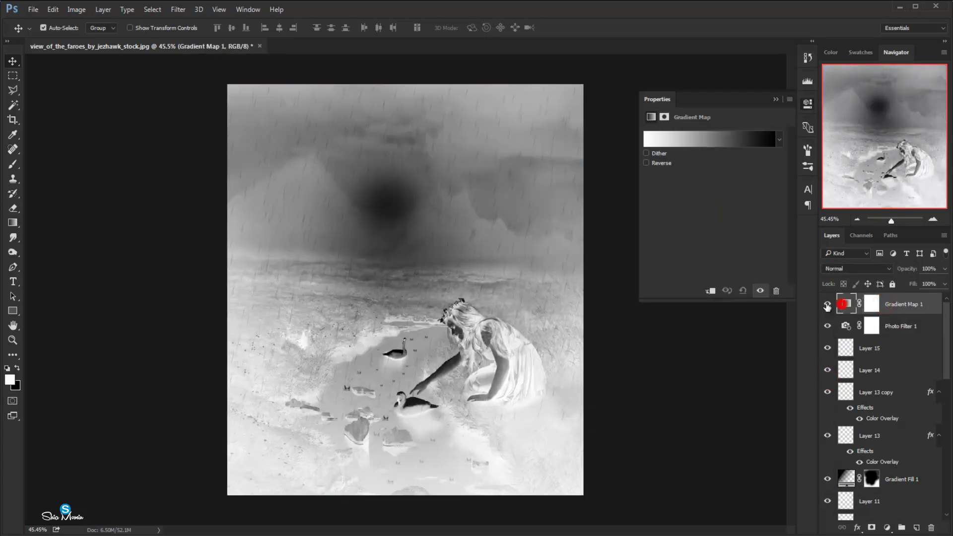
pyautogui.click(686, 138)
pyautogui.click(612, 269)
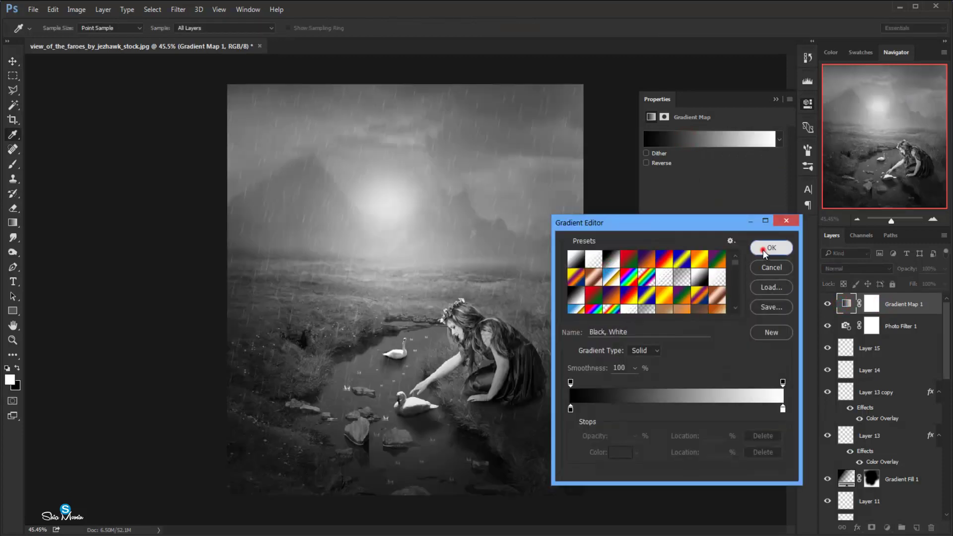
pyautogui.click(764, 249)
pyautogui.click(773, 97)
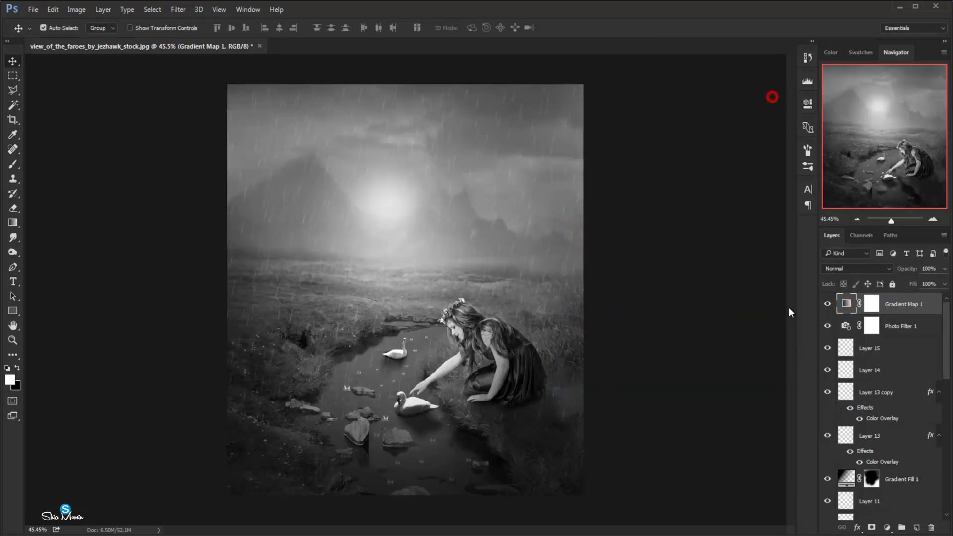
# - Blend Gradient Map 1 in Soft Light at 16% opacity
pyautogui.click(836, 269)
pyautogui.click(834, 387)
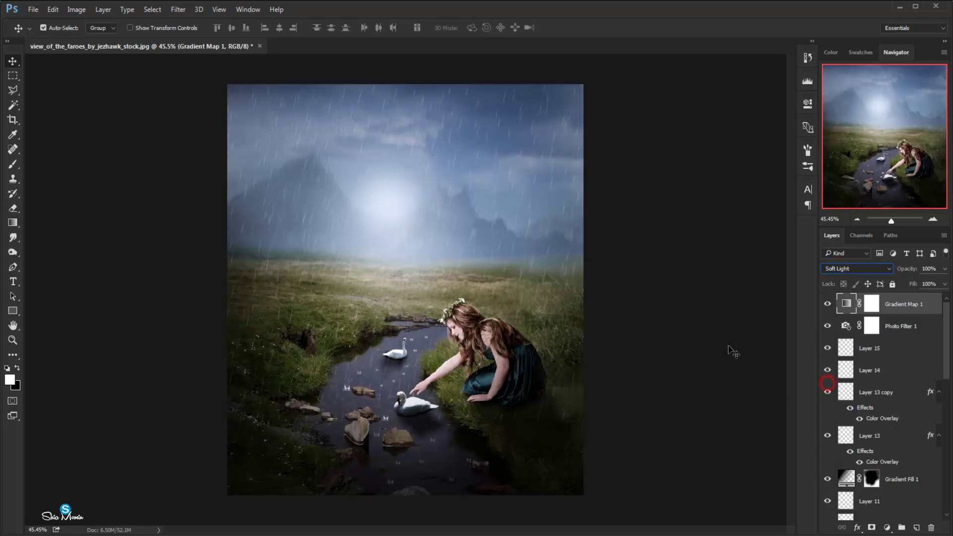
pyautogui.click(944, 269)
pyautogui.moveTo(906, 284); pyautogui.dragTo(900, 284)
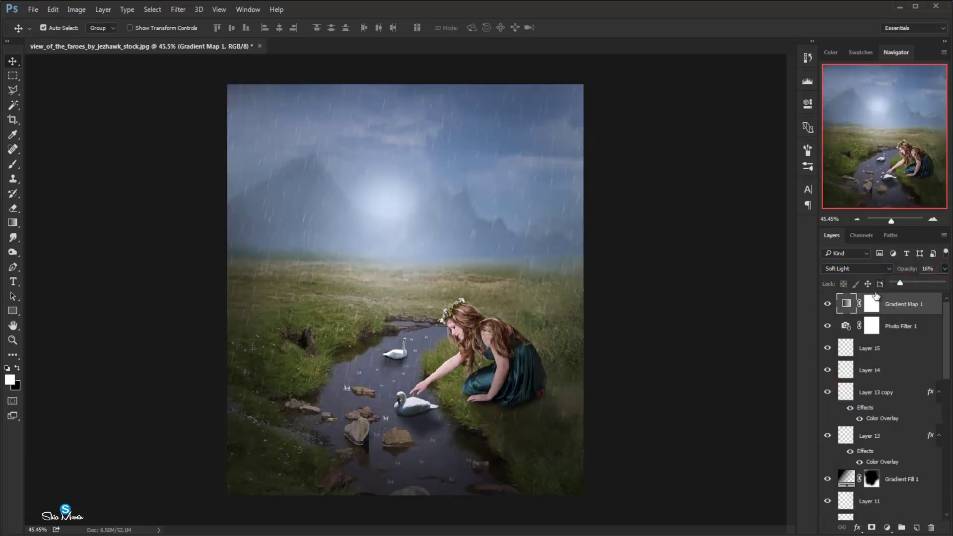
pyautogui.click(827, 306)
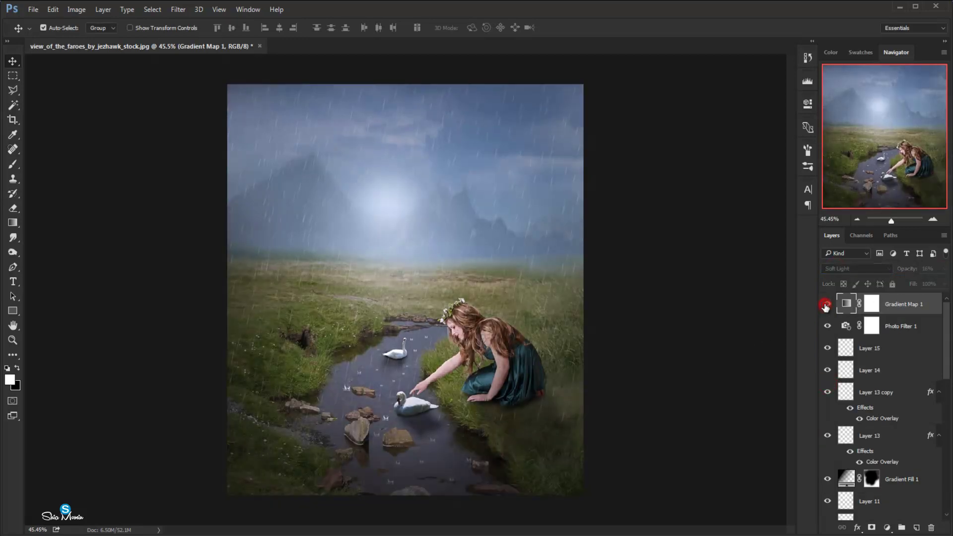
pyautogui.click(658, 274)
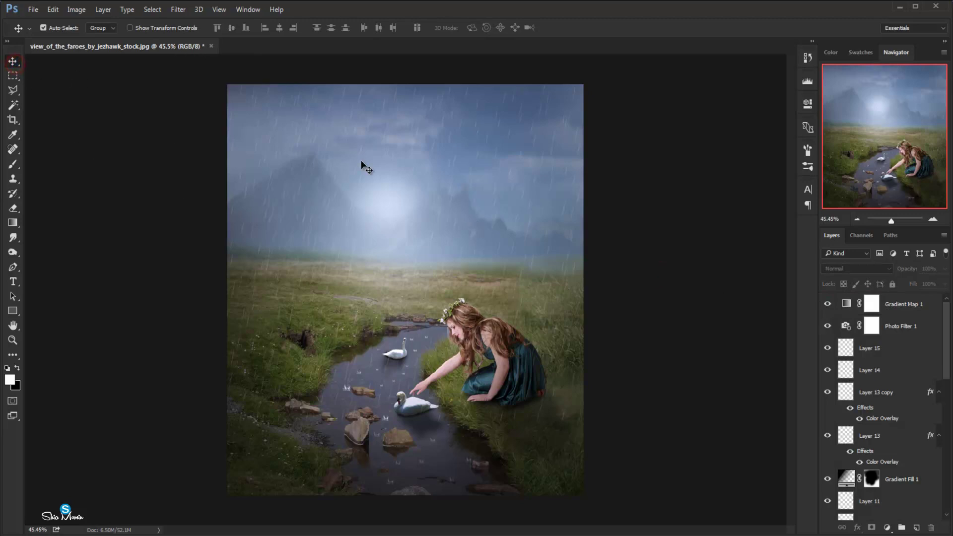